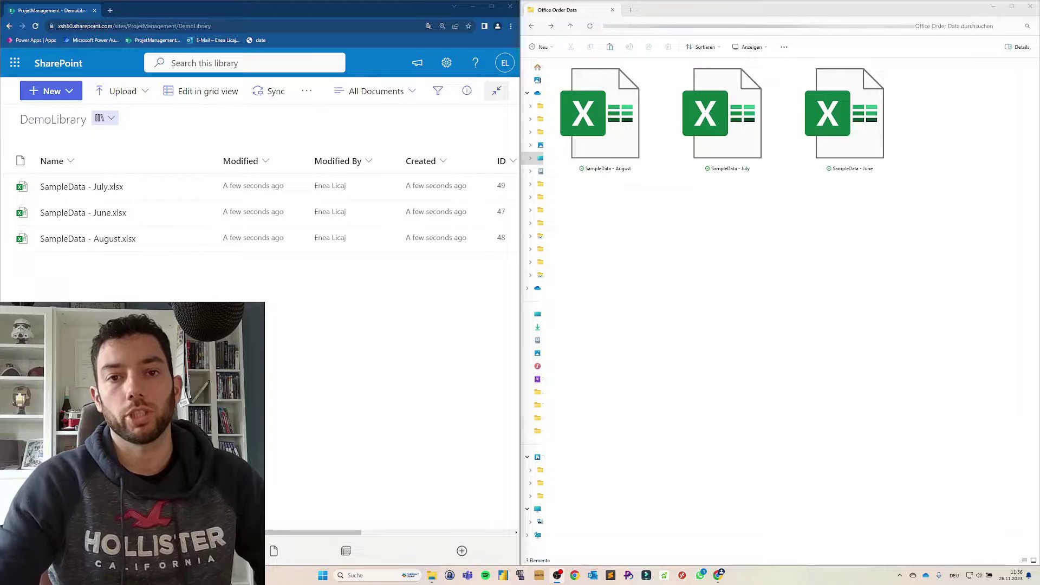
pyautogui.click(770, 225)
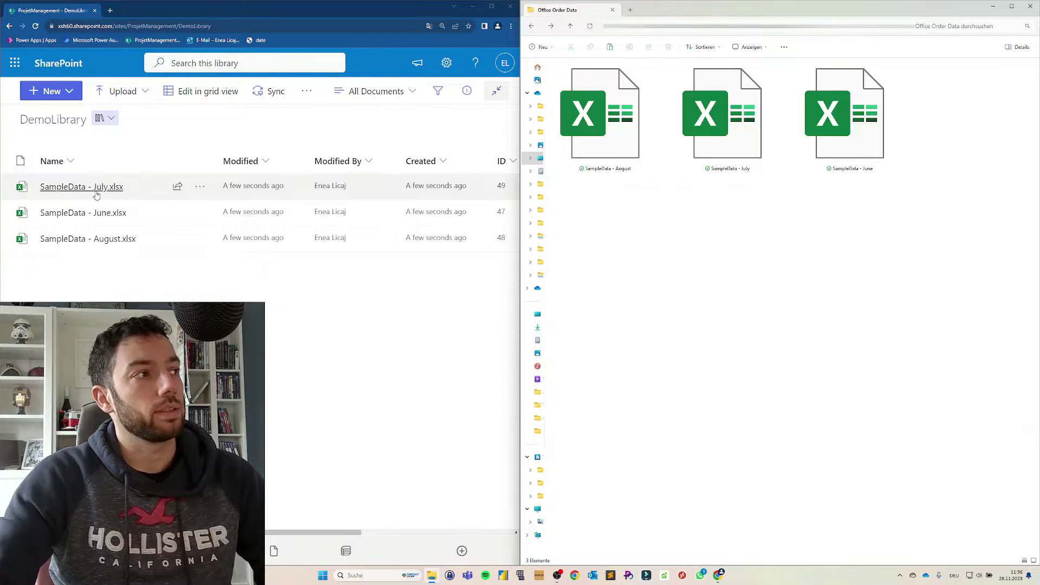
pyautogui.moveTo(104, 221)
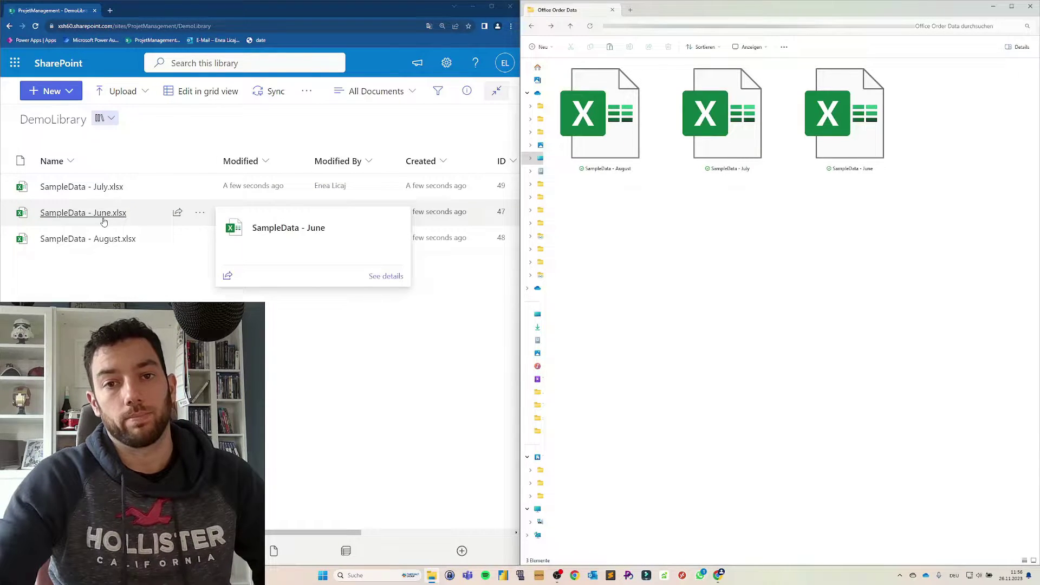
pyautogui.click(130, 379)
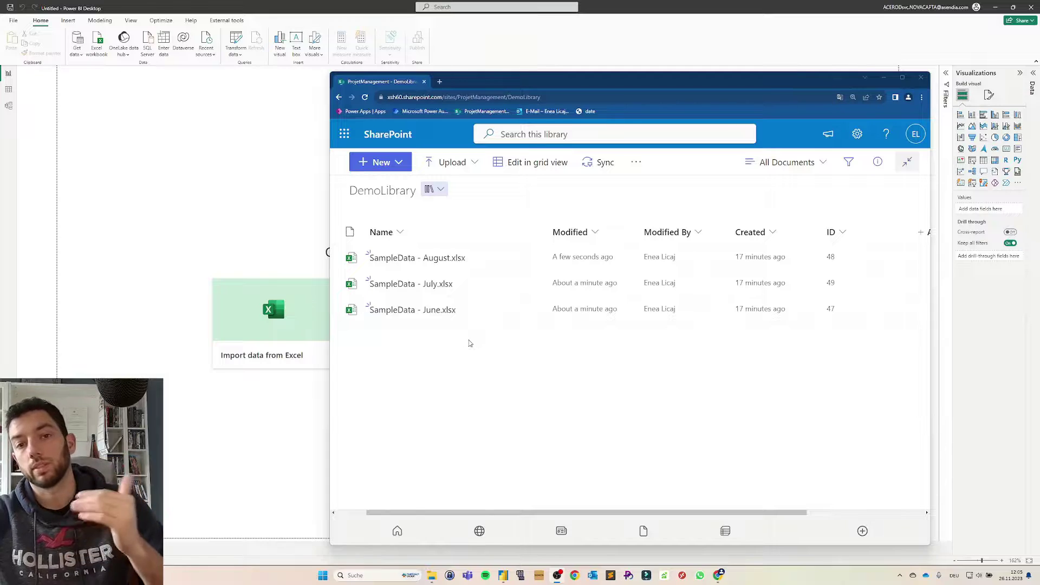
# Step: Open the August and July SampleData workbooks from the SharePoint DemoLibrary and examine their SalesOrders columns
pyautogui.moveTo(441, 262)
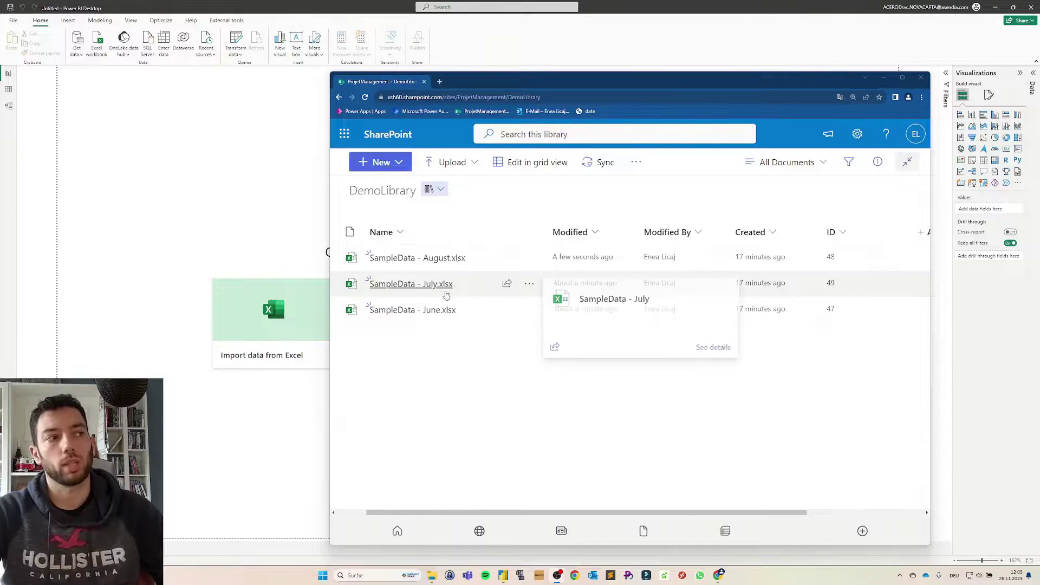
pyautogui.click(438, 259)
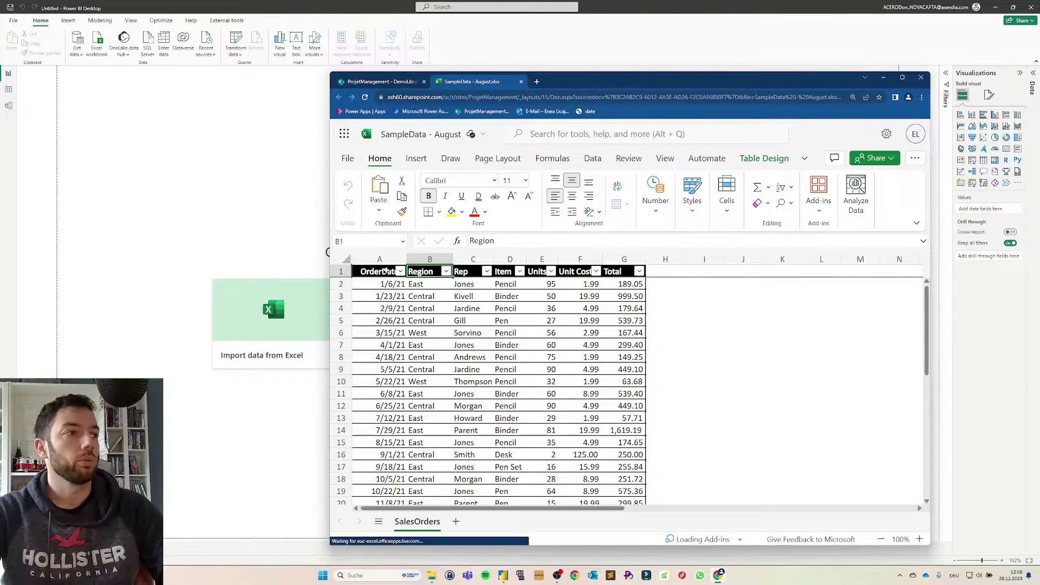
pyautogui.click(395, 275)
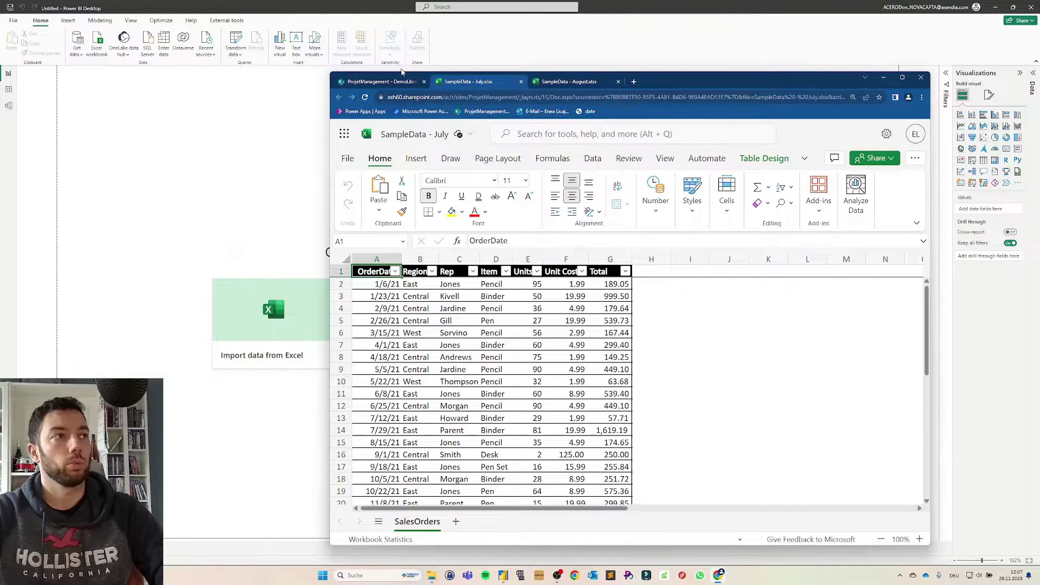
pyautogui.click(398, 81)
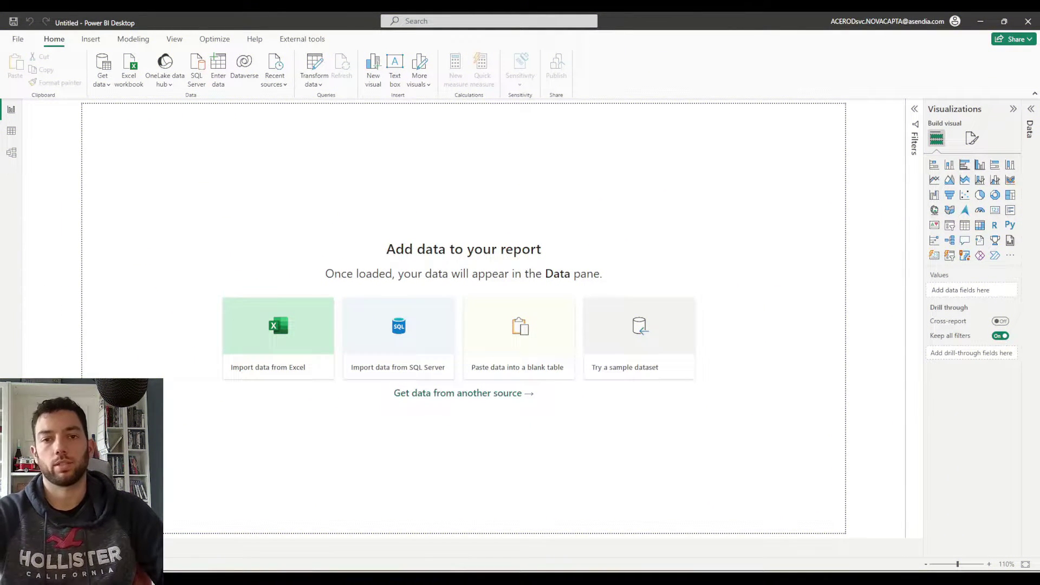
# Step: Switch to Power BI Desktop and start a new data import with the Folder connector
pyautogui.click(117, 90)
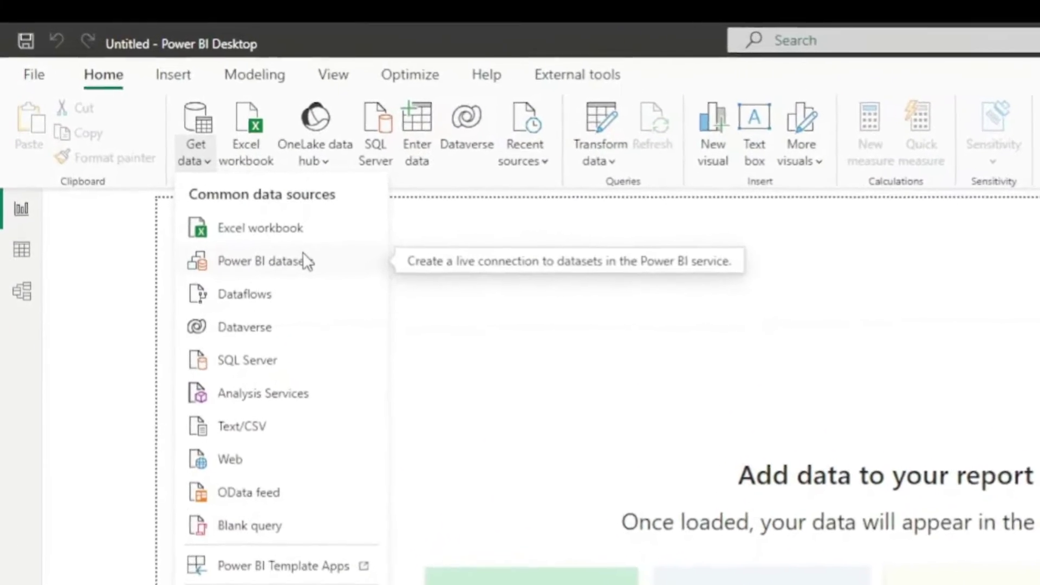
pyautogui.click(211, 534)
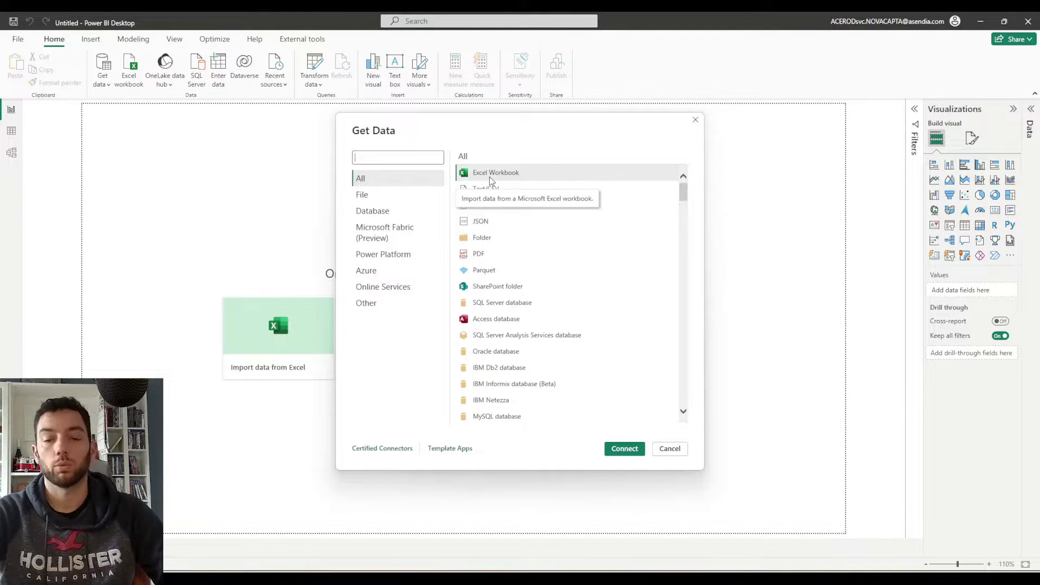
pyautogui.click(490, 239)
pyautogui.click(521, 291)
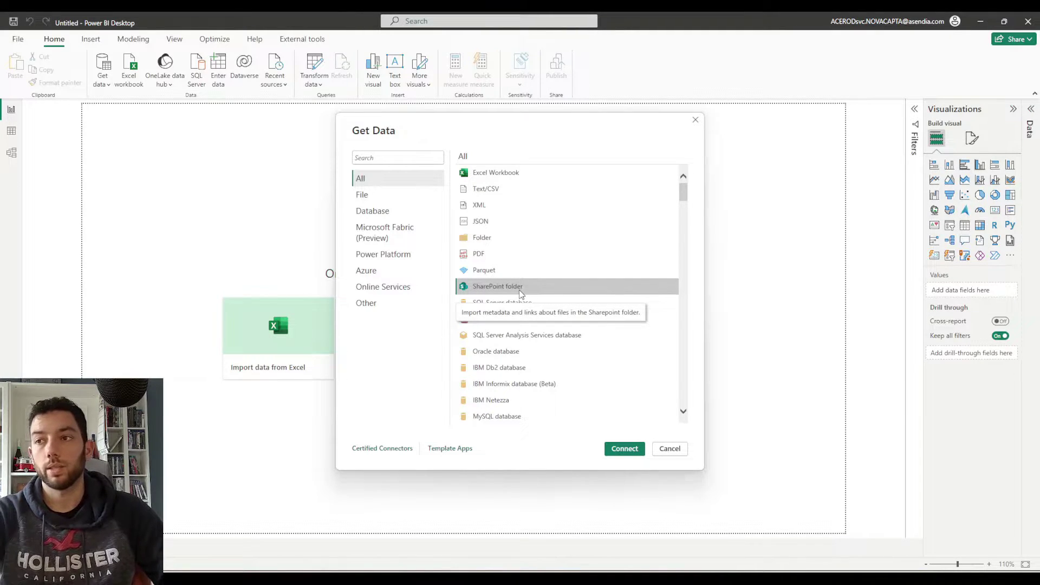
pyautogui.click(490, 240)
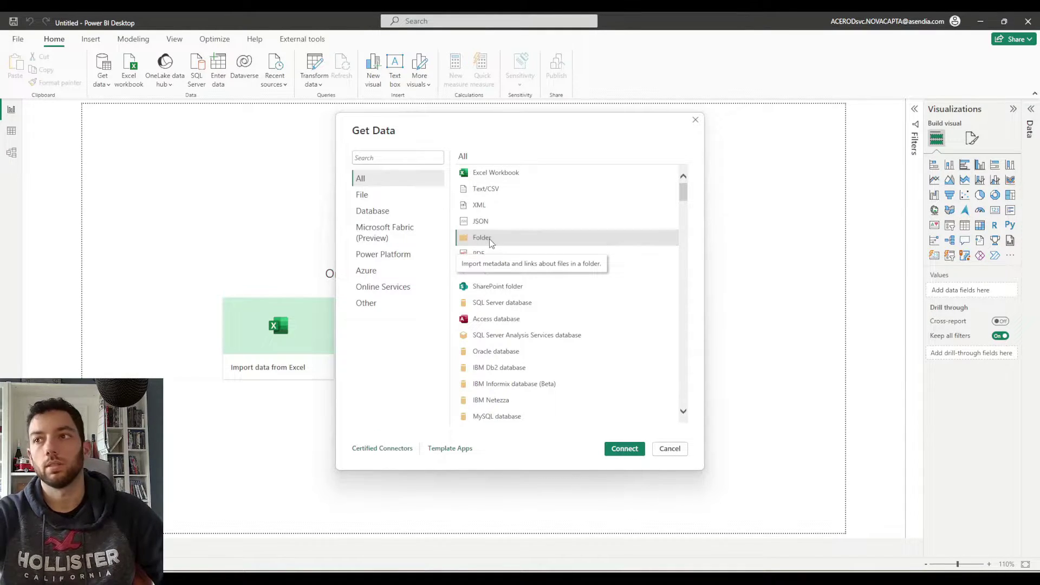
pyautogui.click(637, 449)
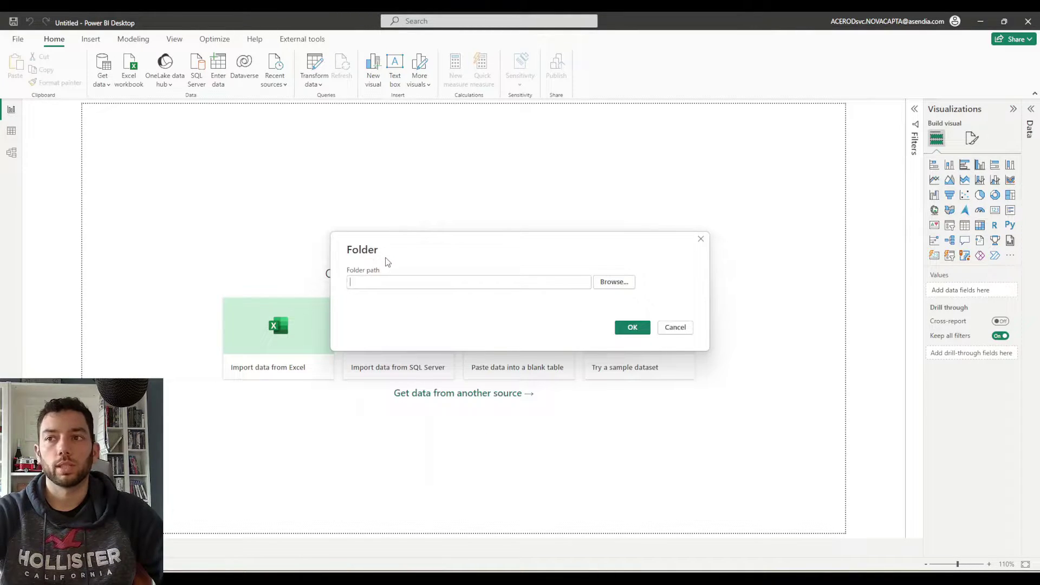
# Step: Choose the local Office Order Data folder as the folder path and connect to it
pyautogui.click(620, 287)
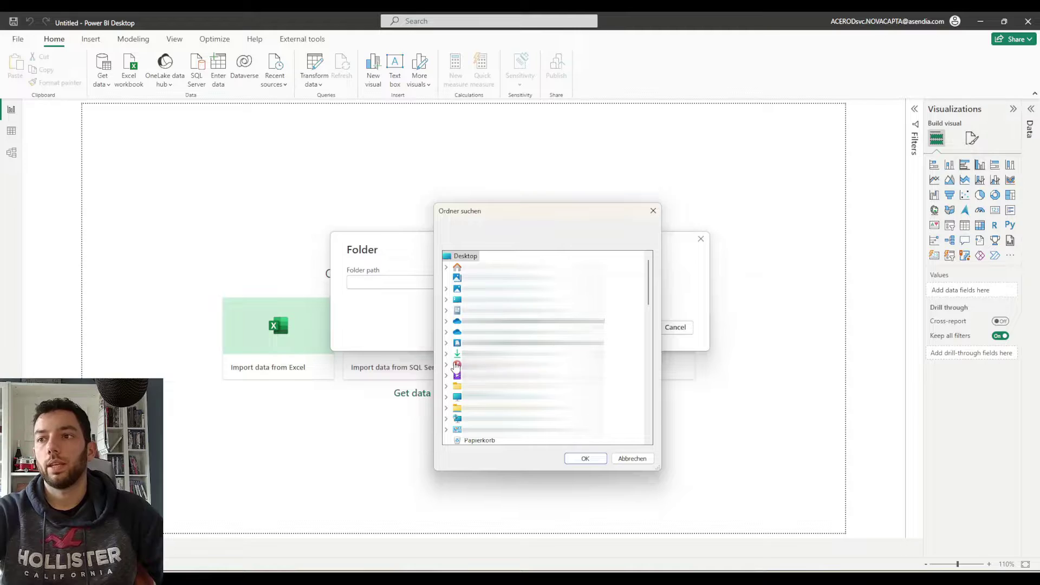
pyautogui.scroll(-3, 454, 394)
pyautogui.scroll(-10, 454, 394)
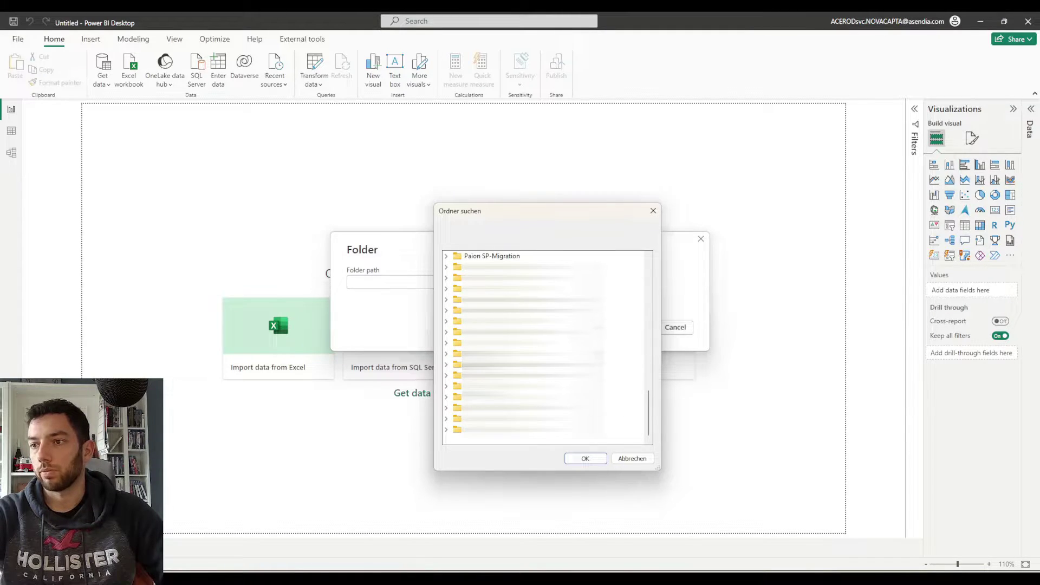
pyautogui.scroll(4, 547, 347)
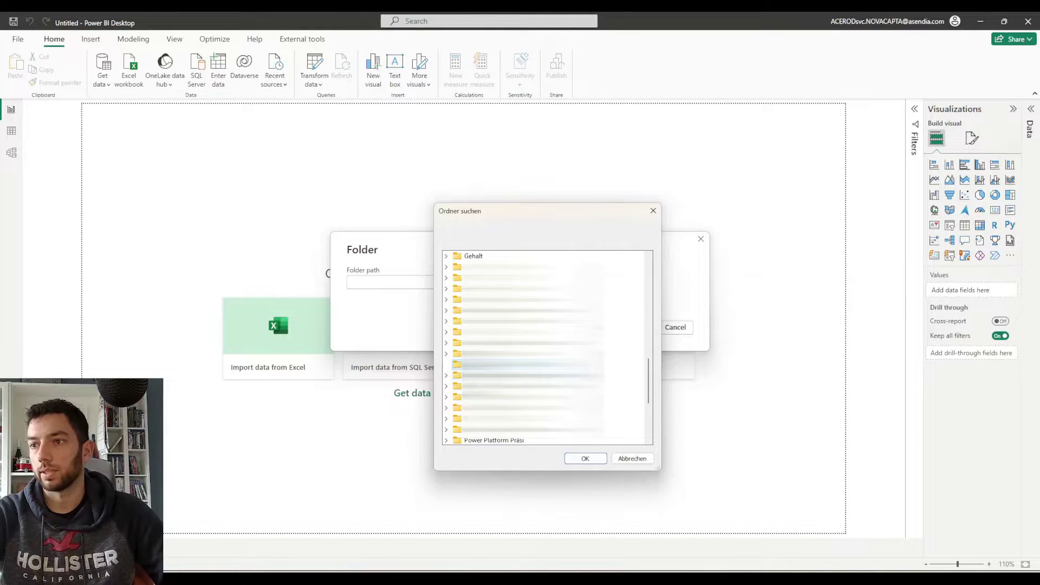
pyautogui.click(592, 460)
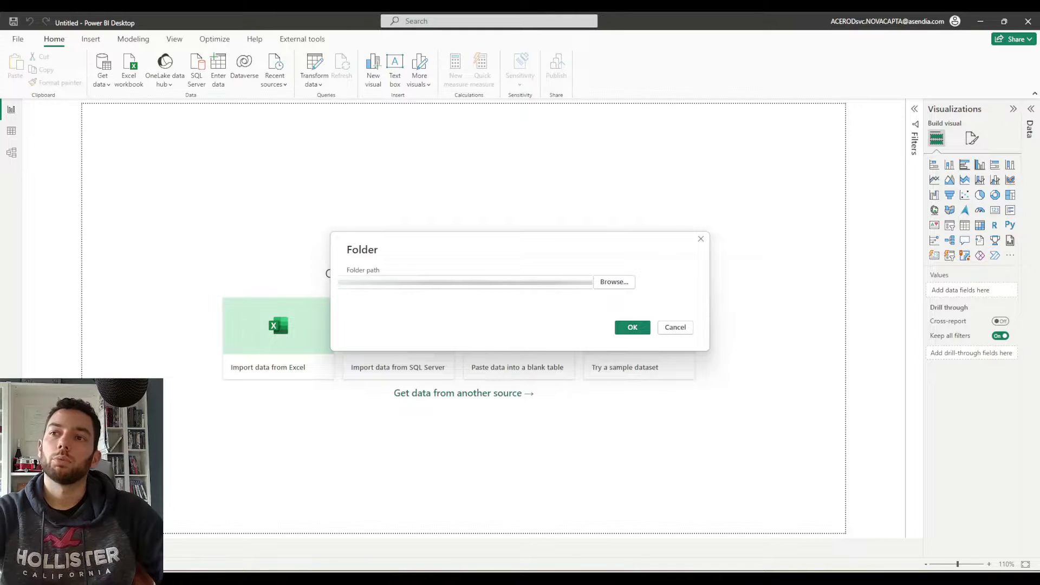
pyautogui.moveTo(339, 282); pyautogui.dragTo(607, 288)
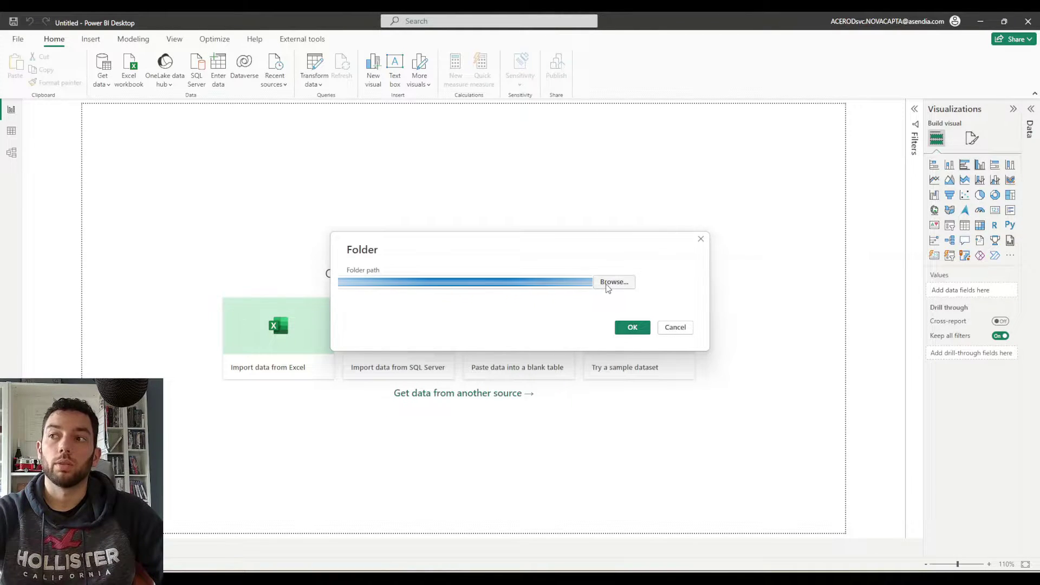
pyautogui.click(631, 329)
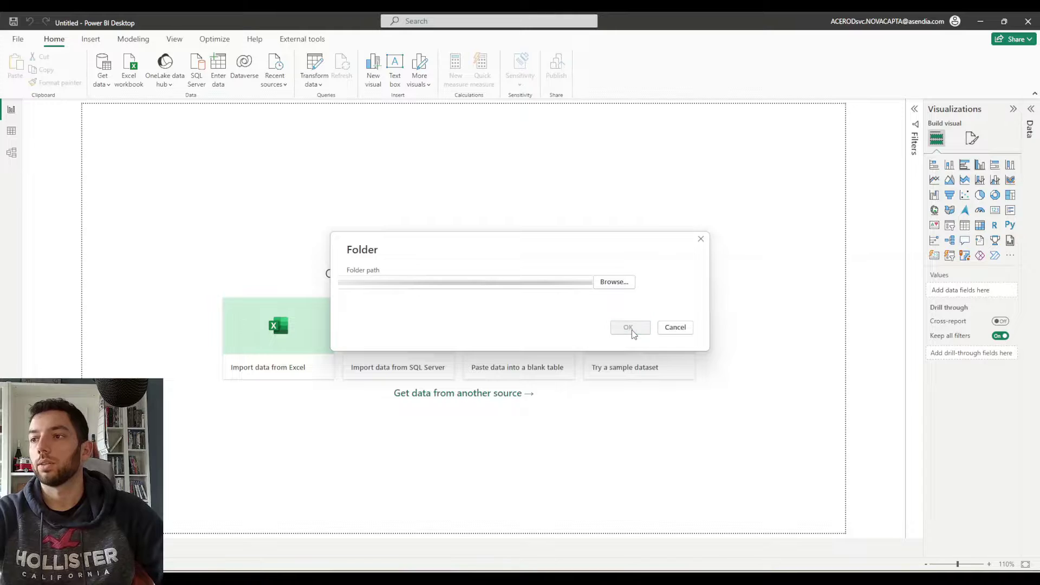
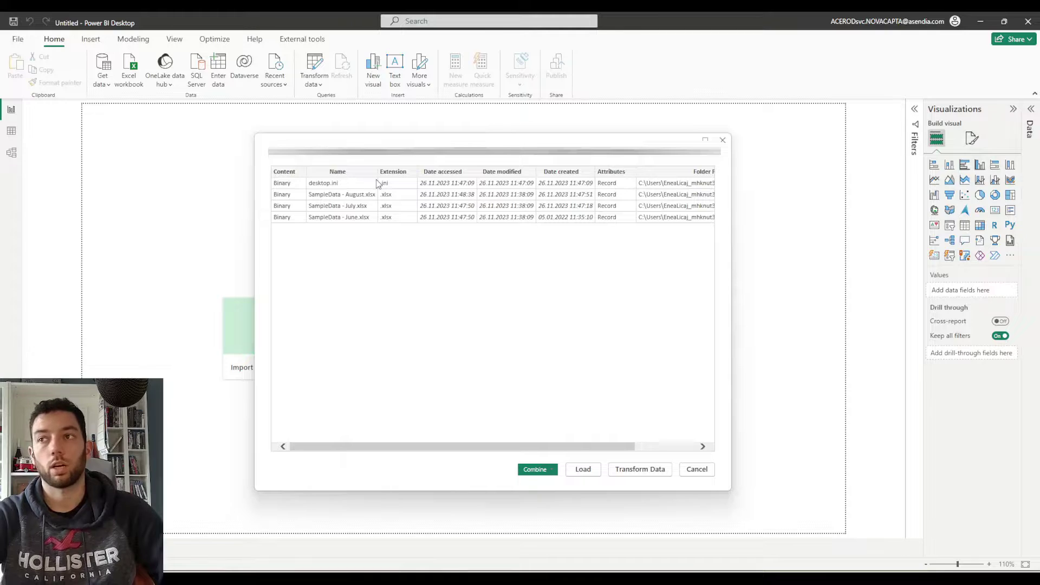
# Step: Compare the listed files with the Office Order Data folder and load the list into Power Query Editor with Transform Data
pyautogui.moveTo(0, 132); pyautogui.dragTo(532, 126)
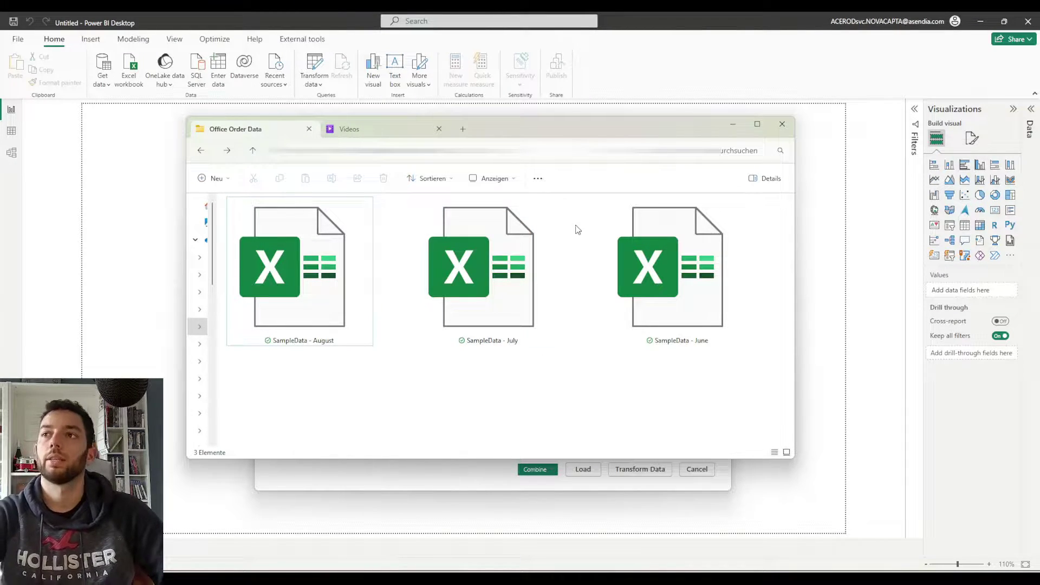
pyautogui.hotkey('alt', 'Tab')
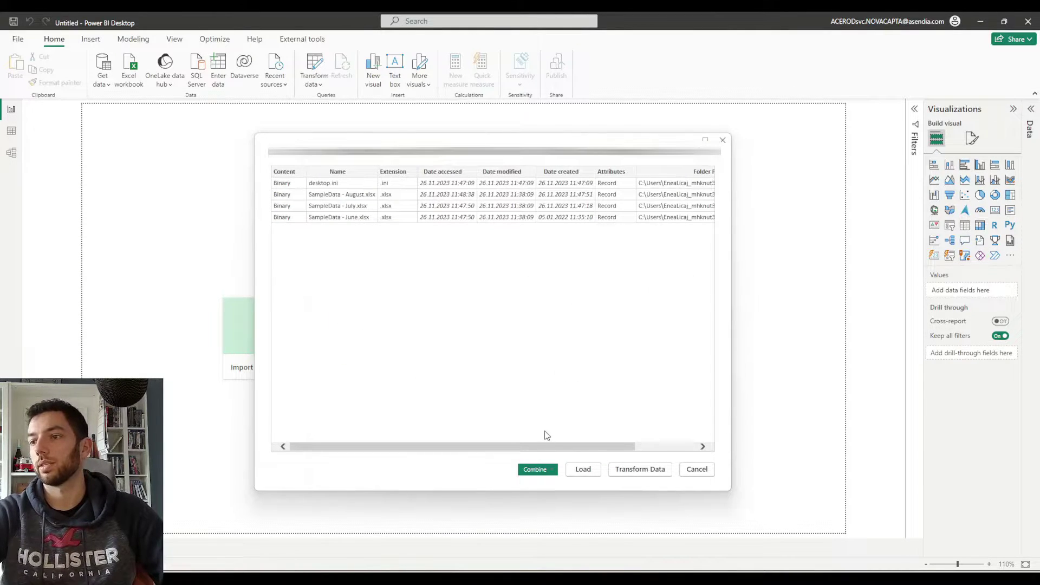
pyautogui.click(550, 469)
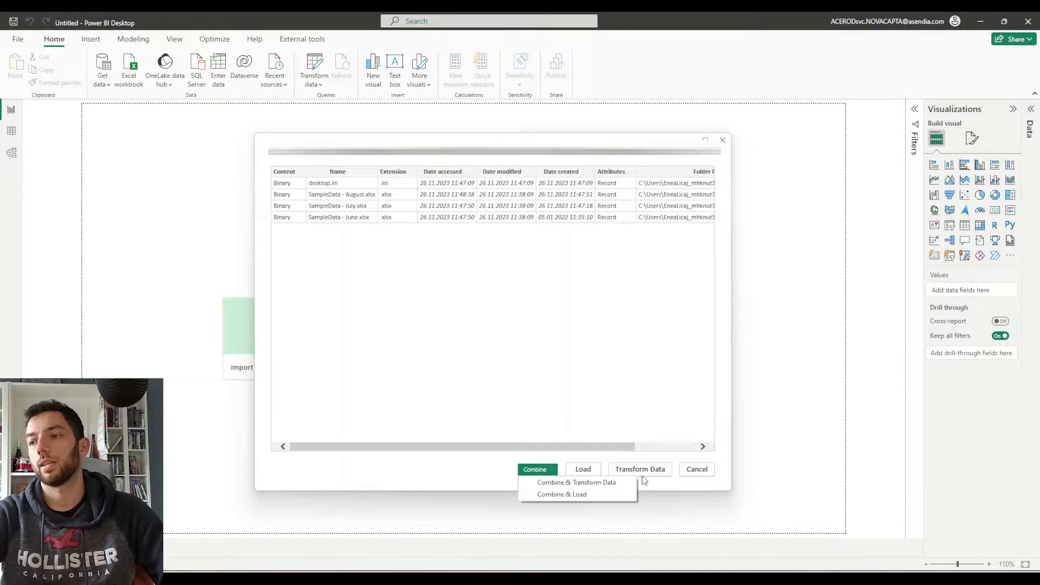
pyautogui.click(614, 468)
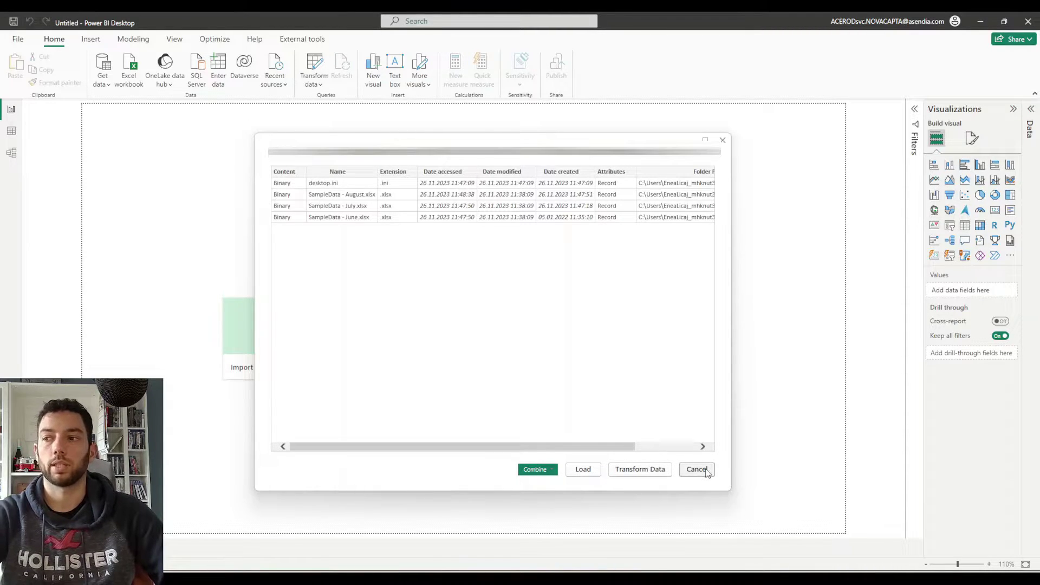
pyautogui.click(649, 470)
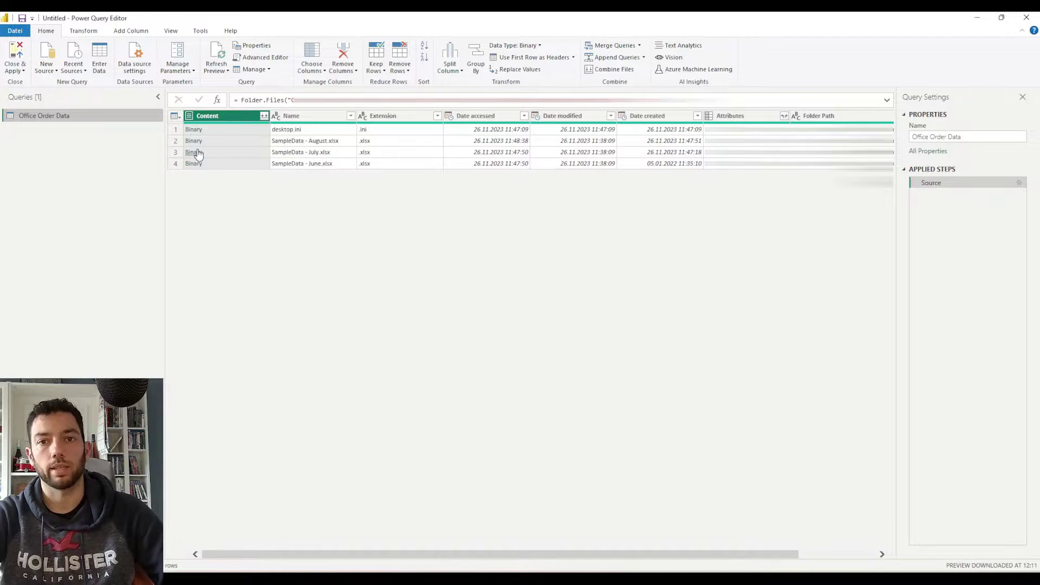
# Step: Filter the Name column to exclude desktop.ini, keeping only the August, July and June SampleData workbooks
pyautogui.click(306, 116)
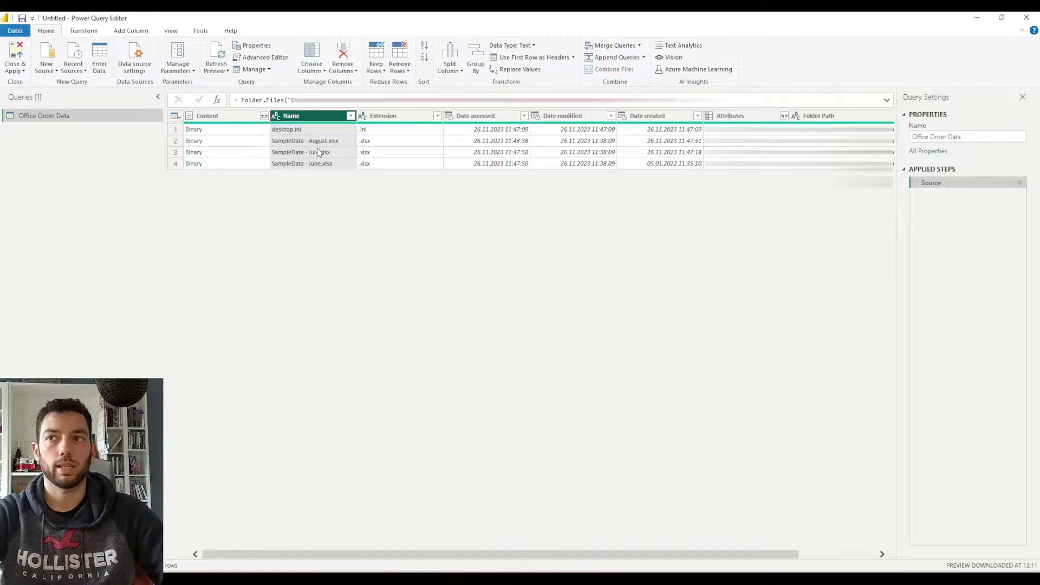
pyautogui.click(392, 117)
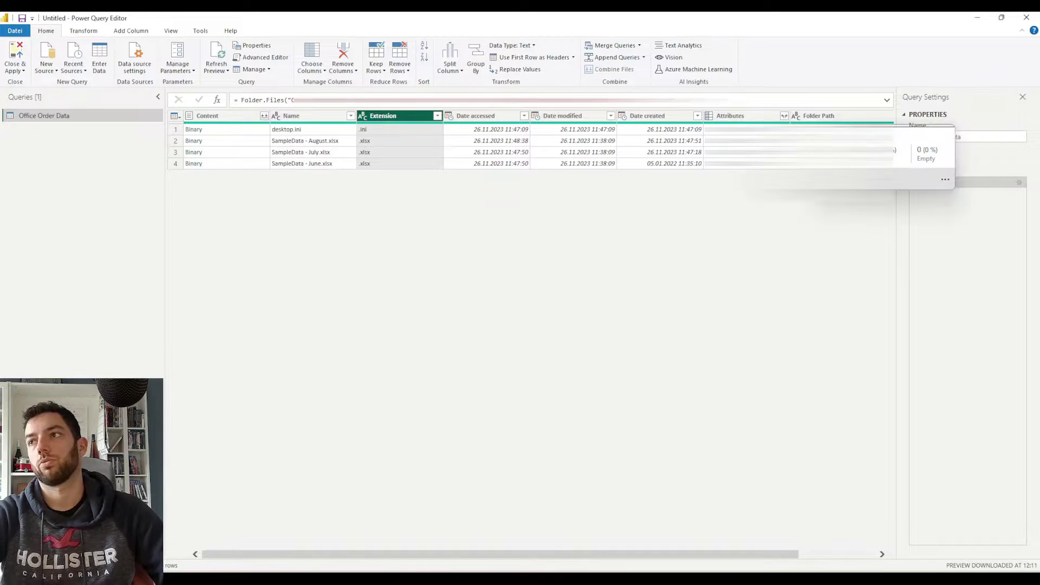
pyautogui.hscroll(2, 795, 119)
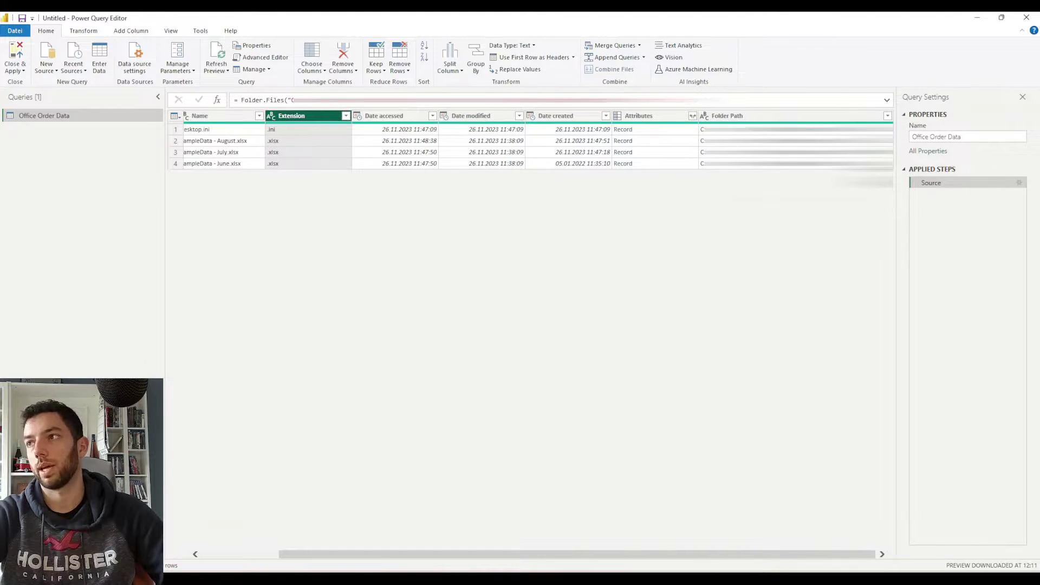
pyautogui.hscroll(-2, 565, 168)
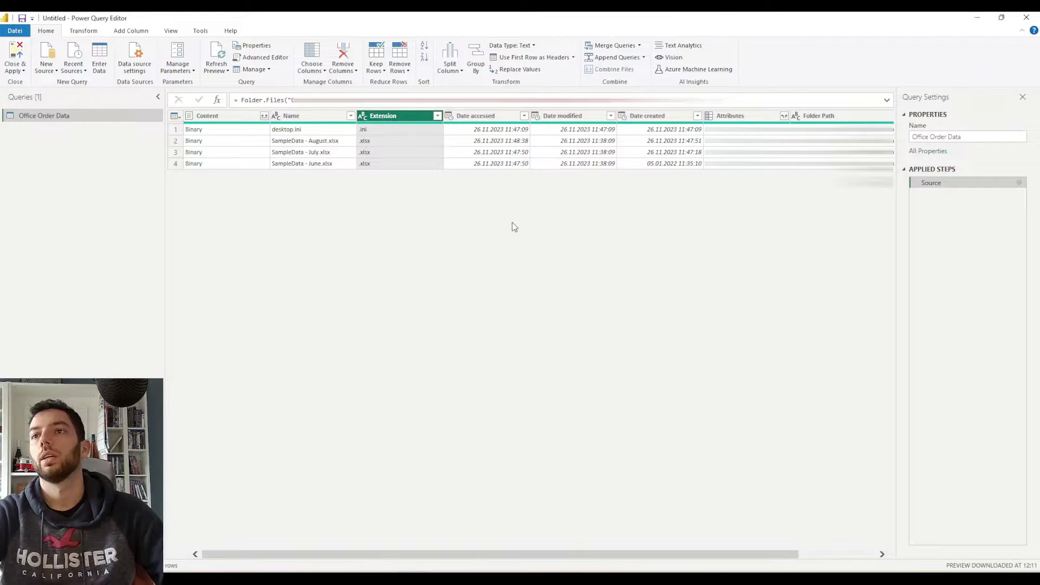
pyautogui.click(351, 116)
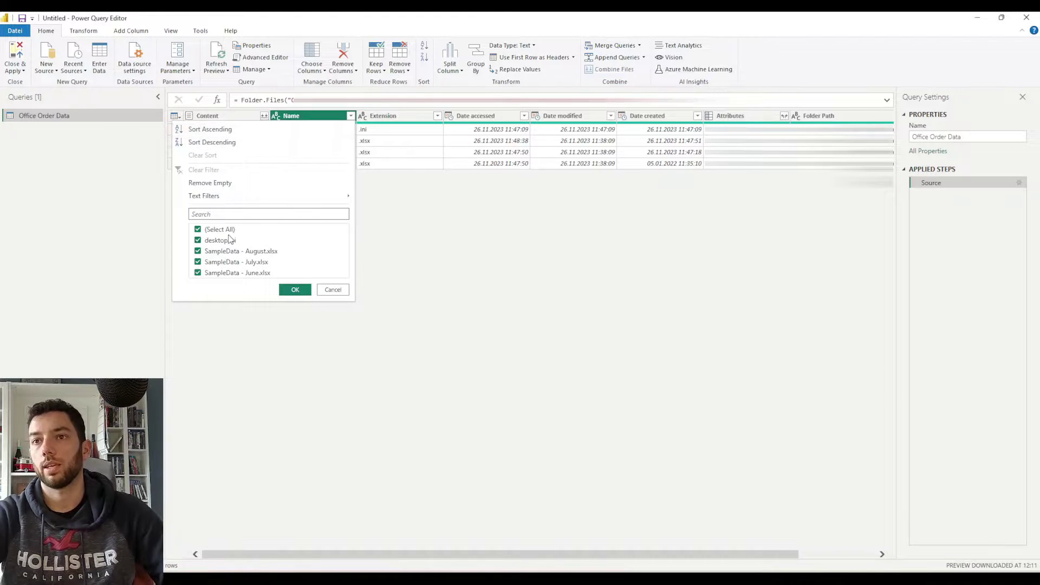
pyautogui.click(231, 240)
pyautogui.click(233, 240)
pyautogui.click(234, 242)
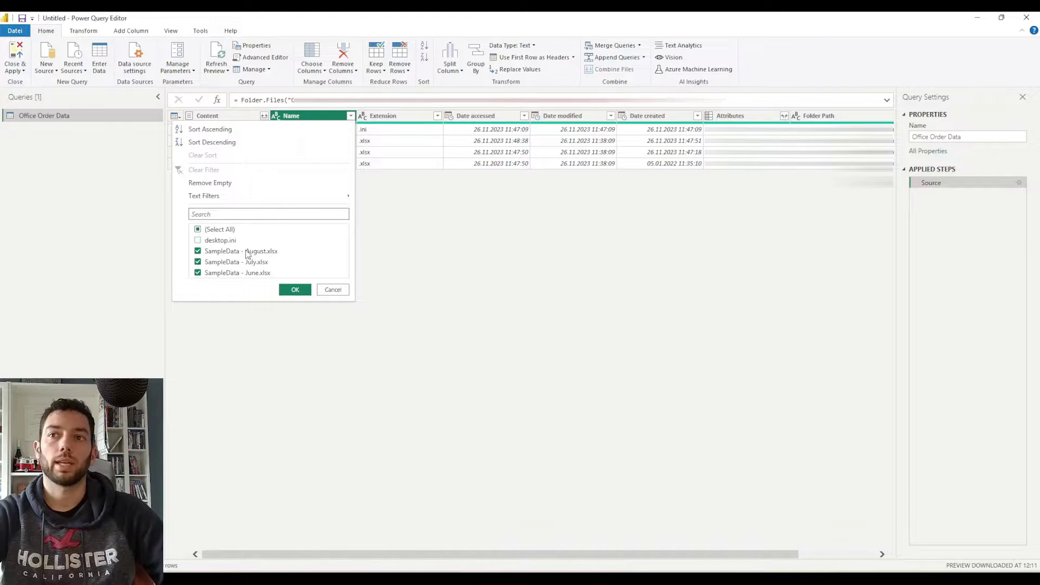
pyautogui.click(302, 291)
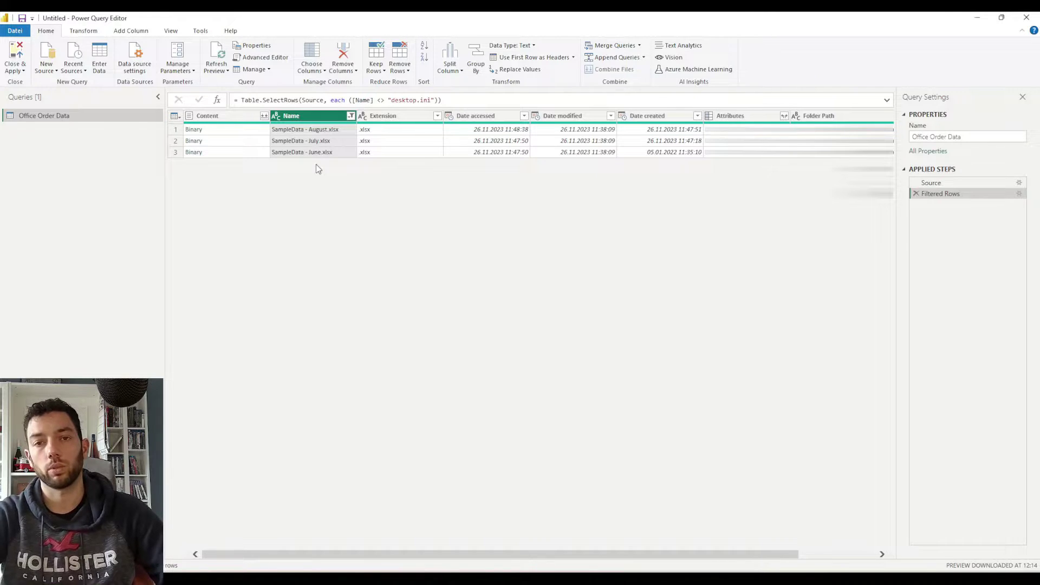
# Step: Keep only the Content and Name columns of the file list with Choose Columns
pyautogui.click(312, 57)
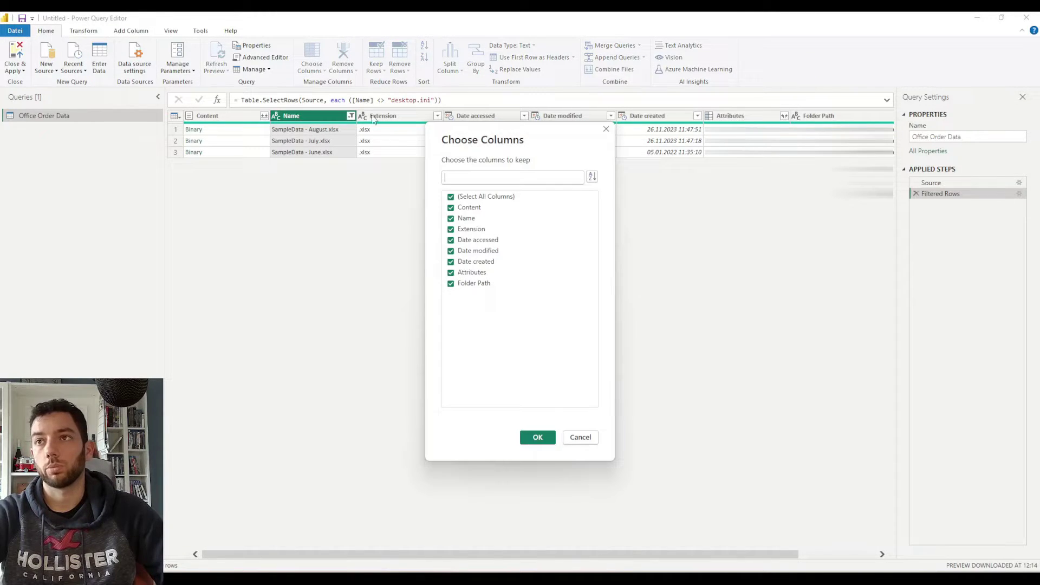
pyautogui.click(461, 199)
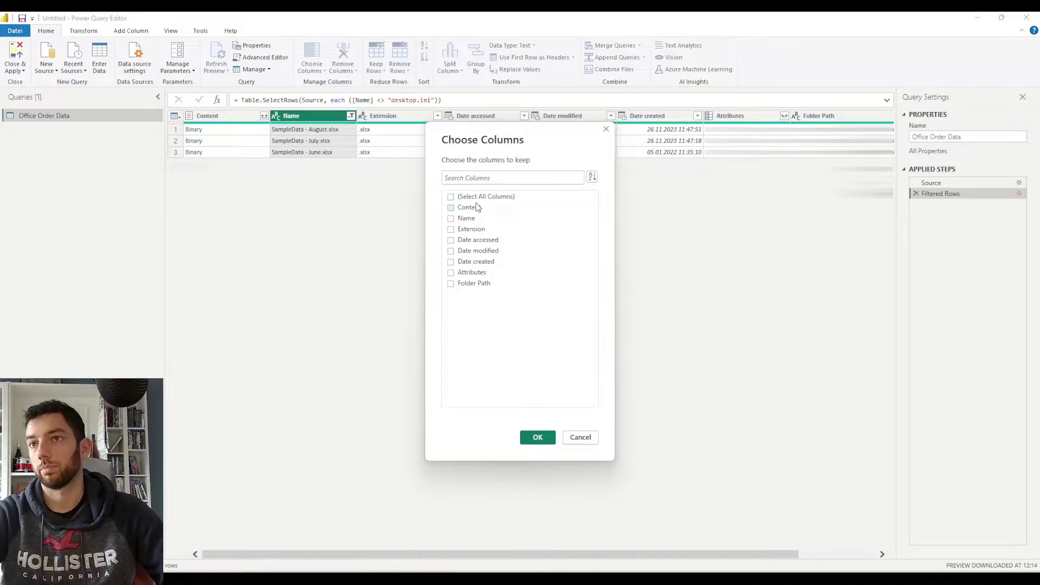
pyautogui.click(477, 211)
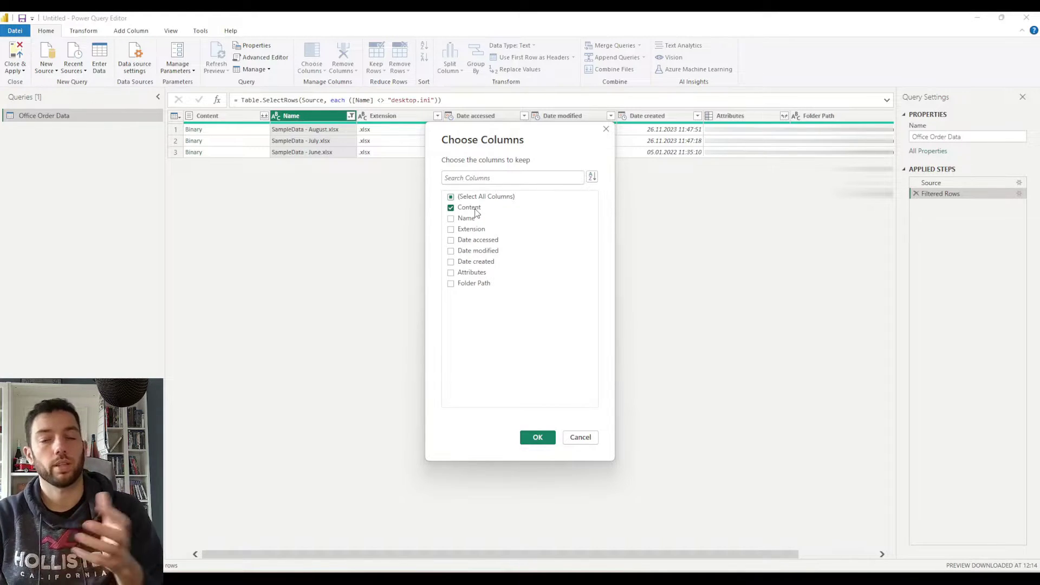
pyautogui.click(466, 218)
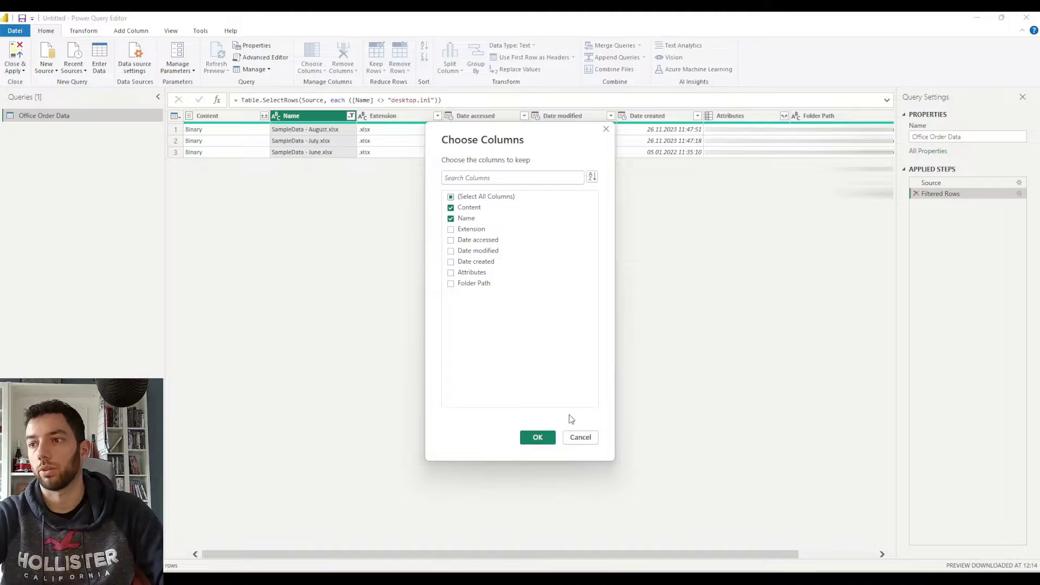
pyautogui.click(551, 437)
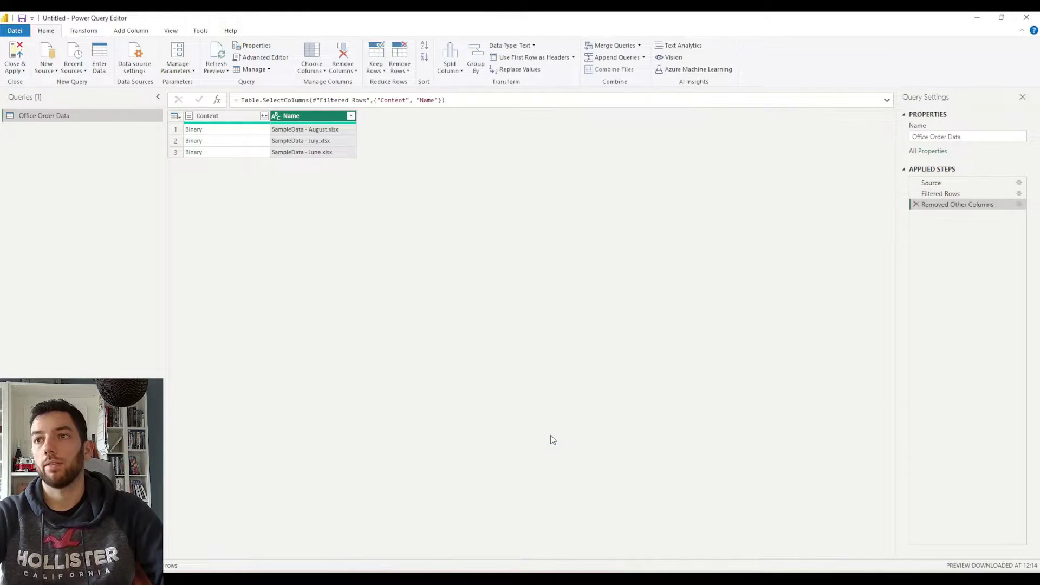
# Step: Drill into the August workbook's binary content to inspect its SalesOrders sheet, and remove the sheet's navigation step
pyautogui.click(242, 115)
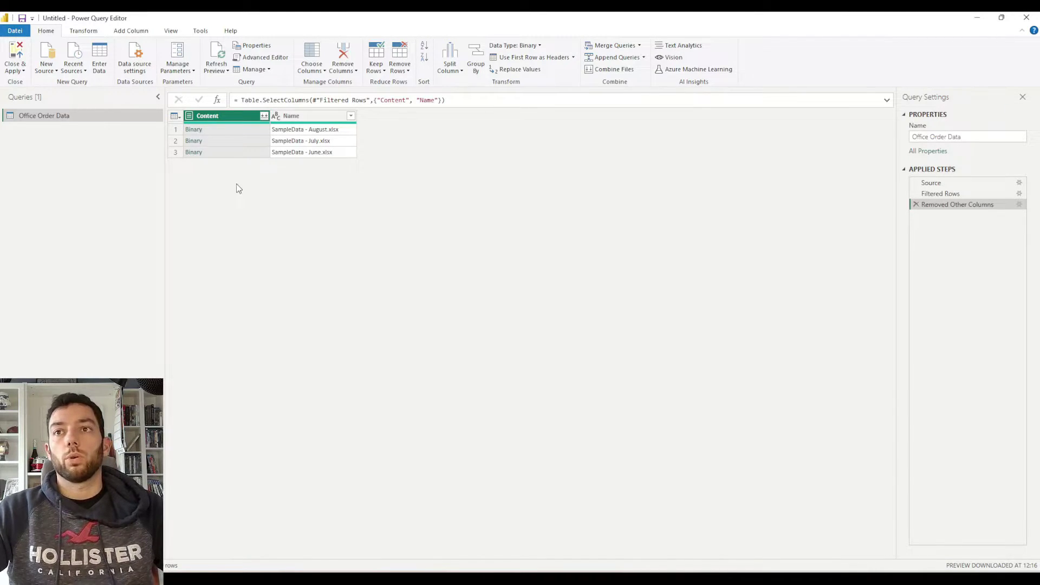
pyautogui.click(196, 130)
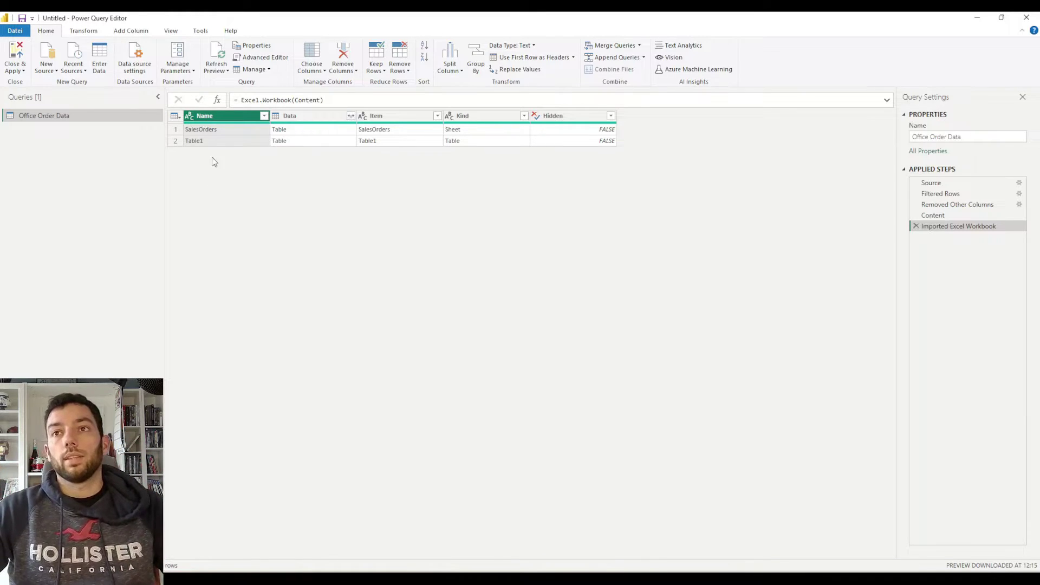
pyautogui.click(278, 130)
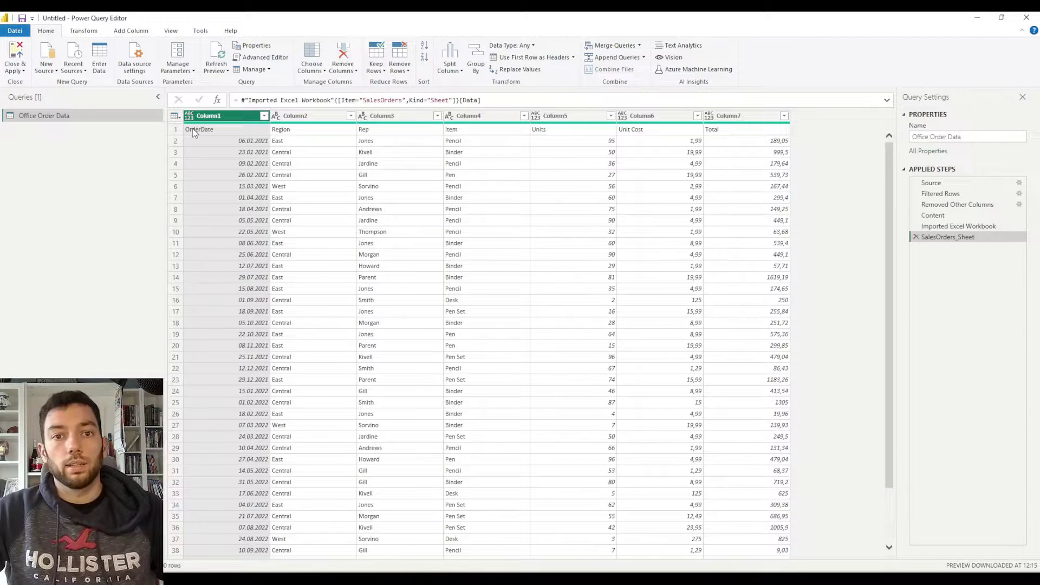
pyautogui.click(915, 236)
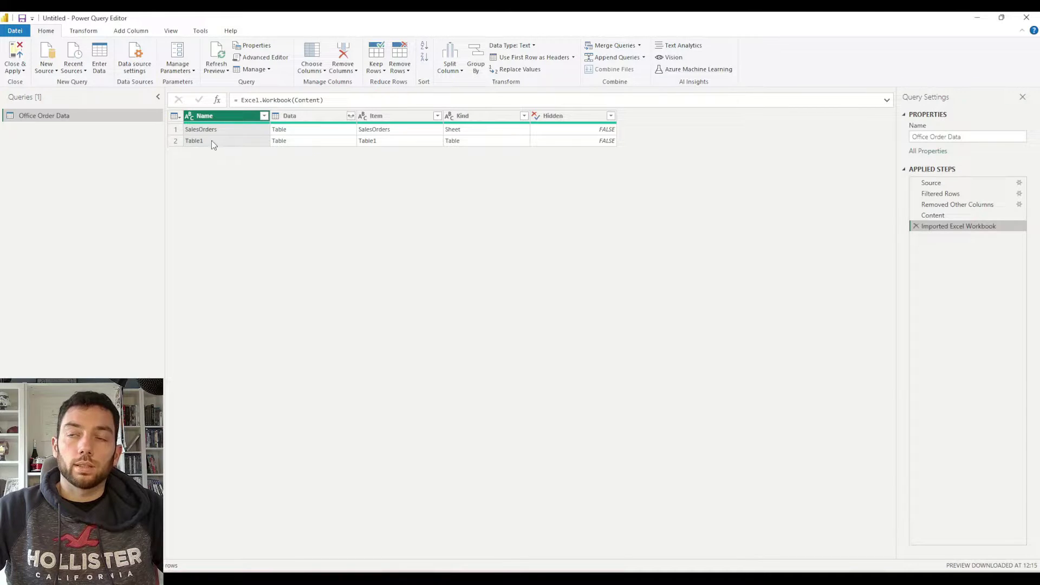
# Step: Inspect Table1 of the August workbook, and remove all drill-down steps back to Removed Other Columns
pyautogui.click(281, 142)
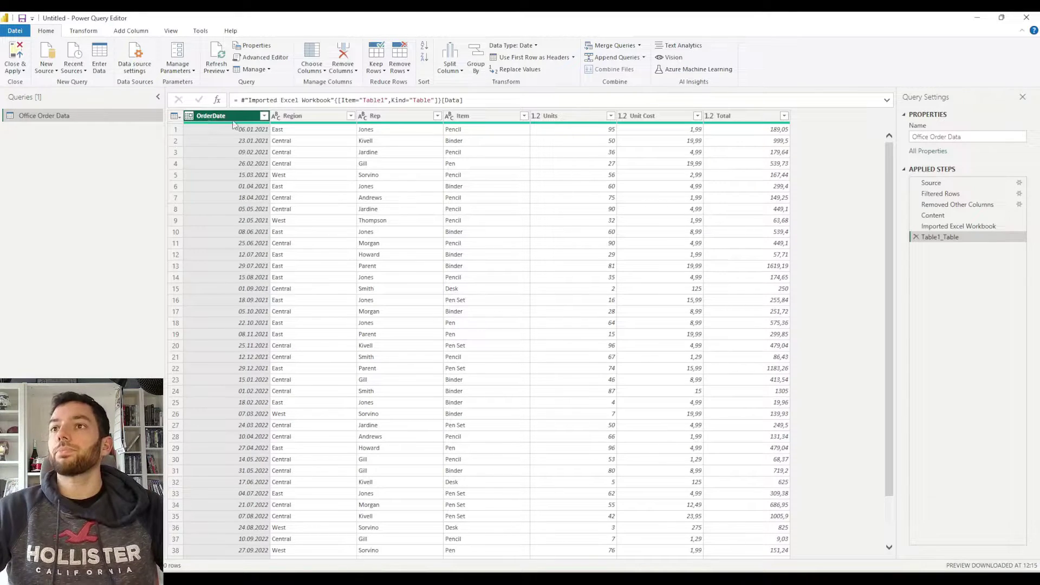
pyautogui.click(916, 236)
pyautogui.click(915, 227)
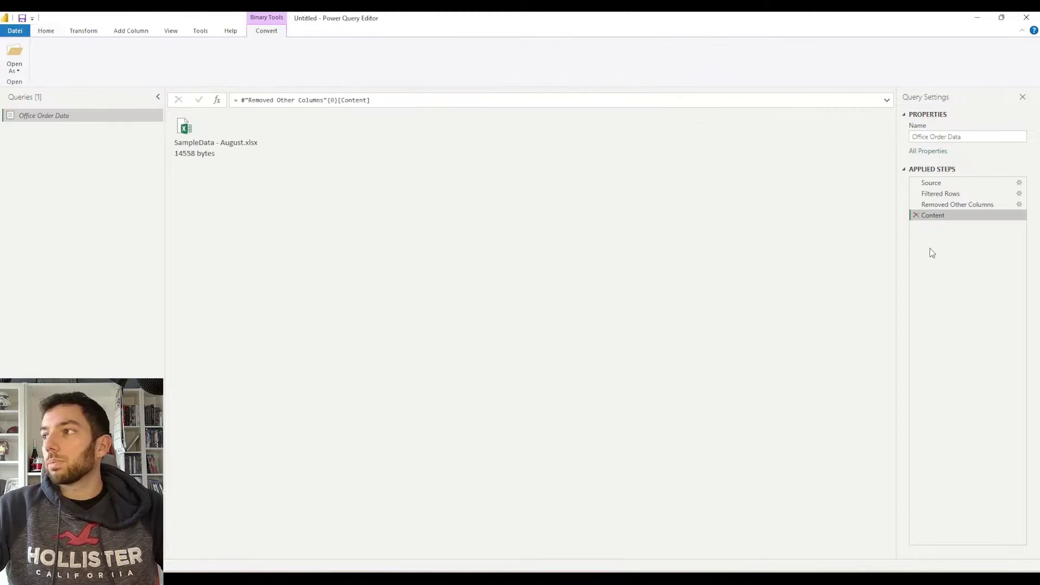
pyautogui.click(916, 215)
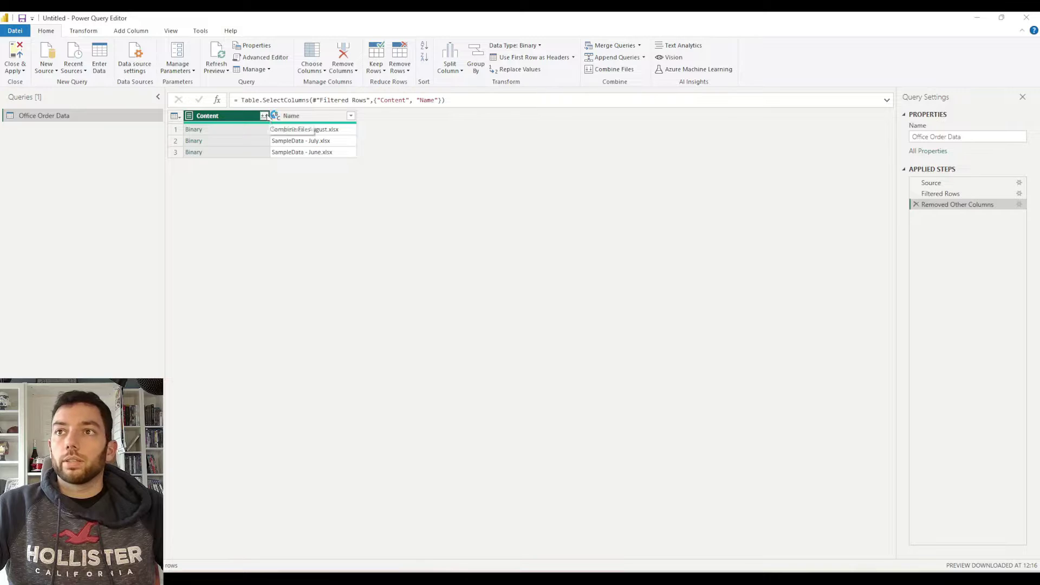
# Step: Combine the files from the Content column, extracting Table1 with the first file as sample, and look through the combined rows
pyautogui.click(265, 116)
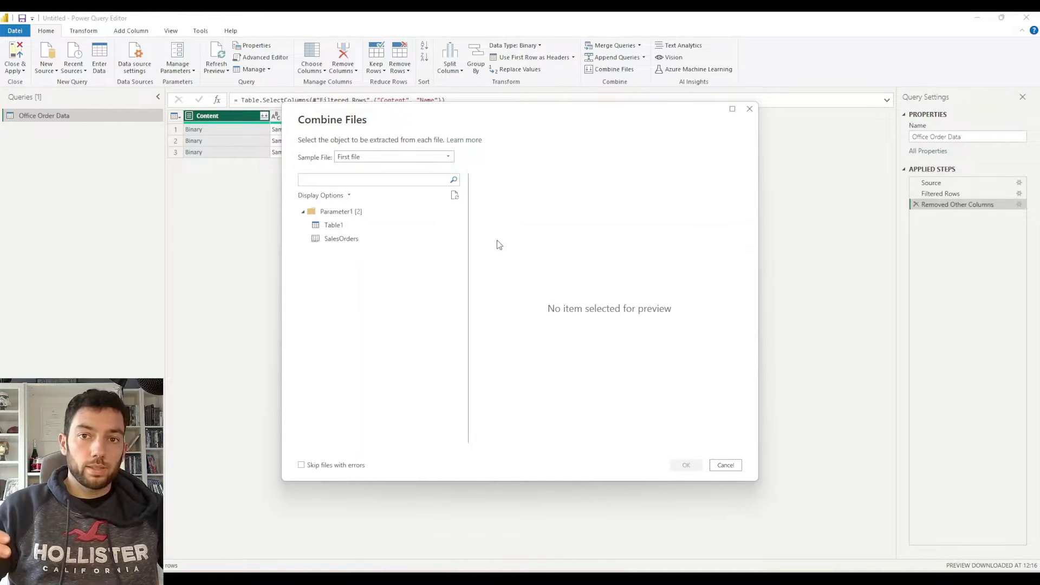
pyautogui.click(340, 227)
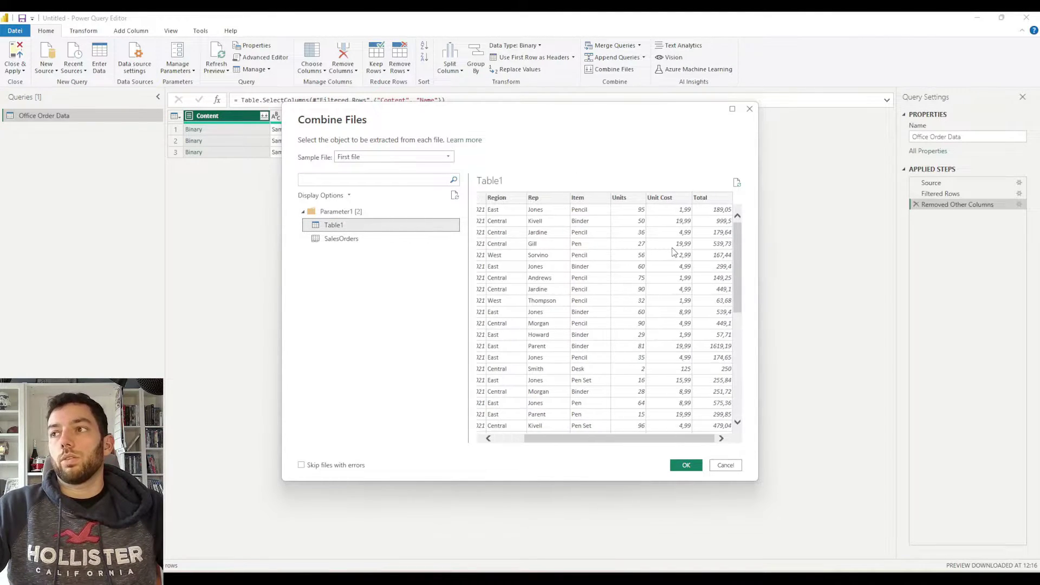
pyautogui.click(686, 464)
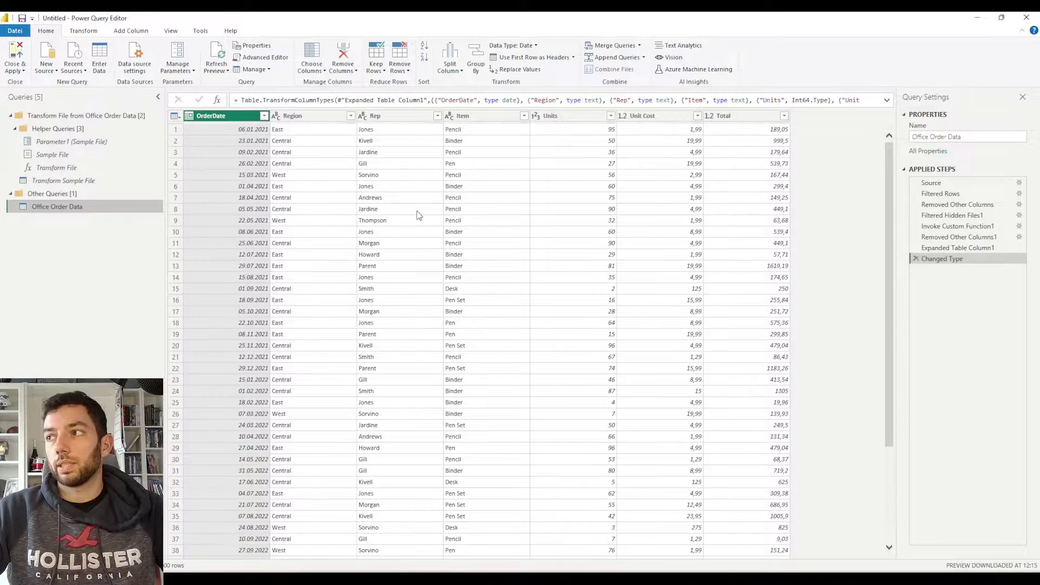
pyautogui.scroll(-20, 418, 215)
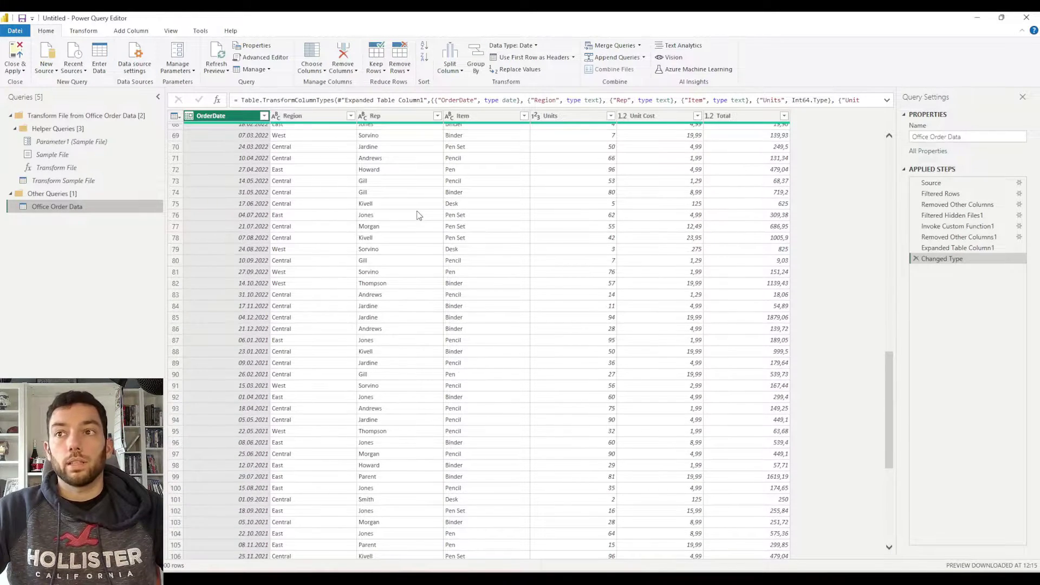
pyautogui.scroll(-8, 418, 215)
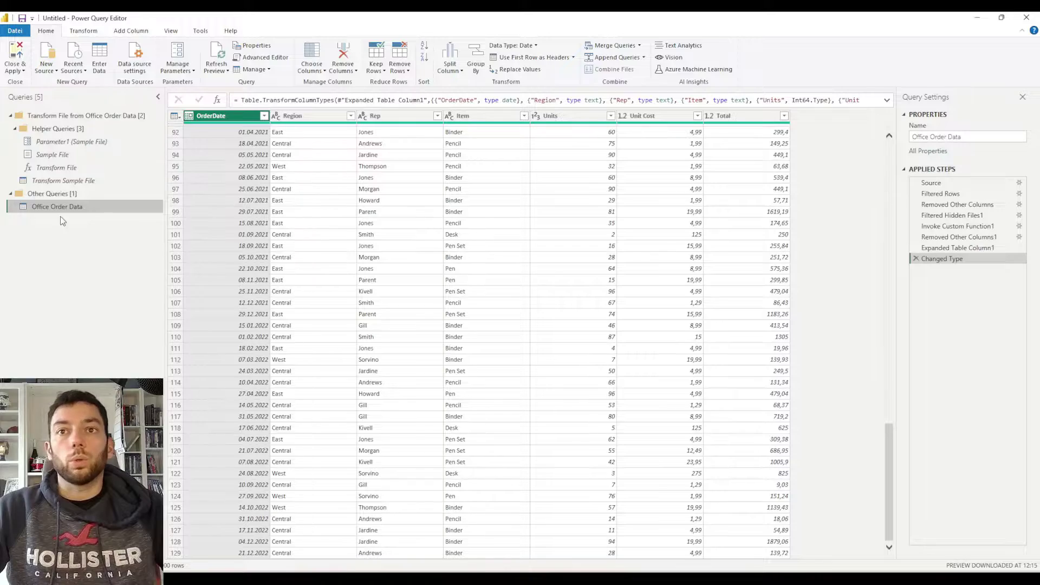
pyautogui.scroll(20, 666, 274)
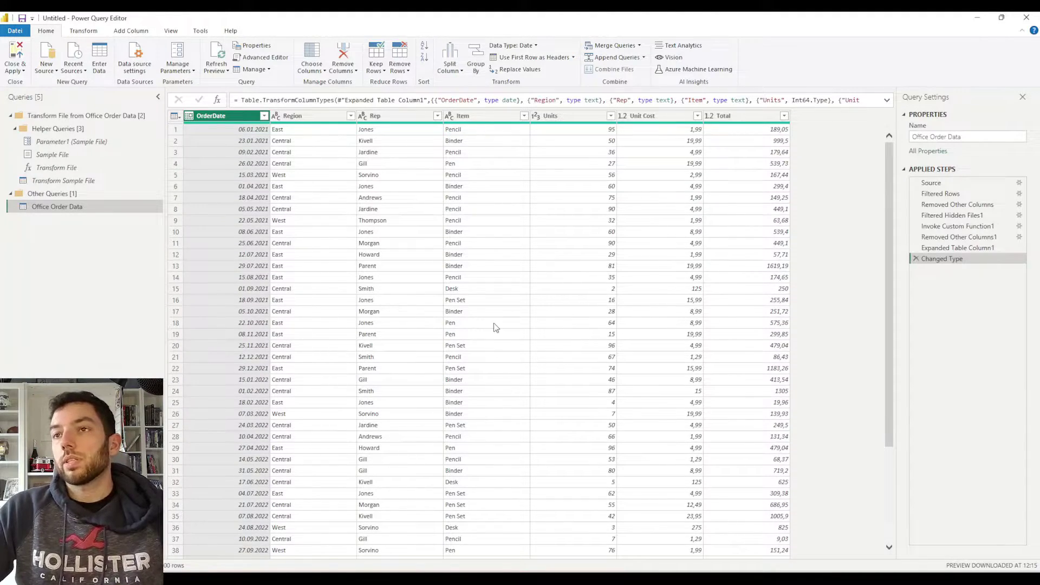
pyautogui.scroll(-20, 440, 324)
pyautogui.scroll(20, 440, 323)
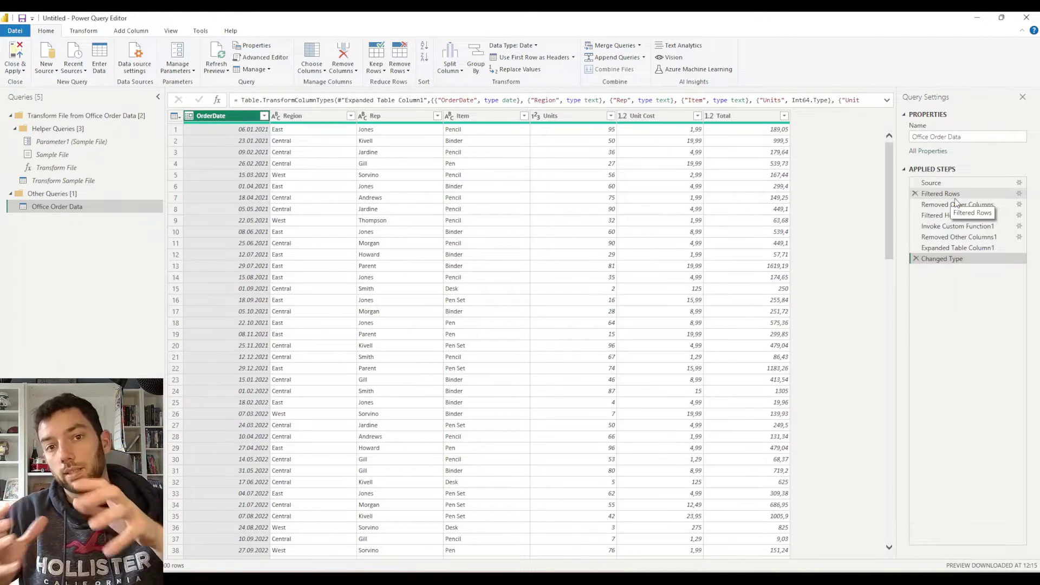
# Step: Edit the Removed Other Columns1 step to keep Name alongside Transform File, and check the file names in the Changed Type step
pyautogui.click(958, 247)
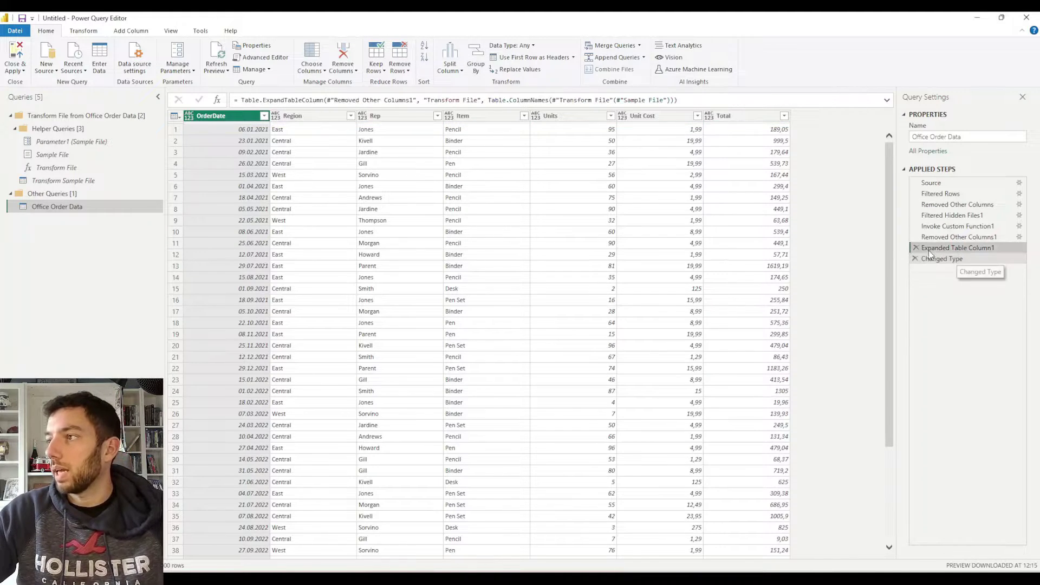
pyautogui.click(956, 237)
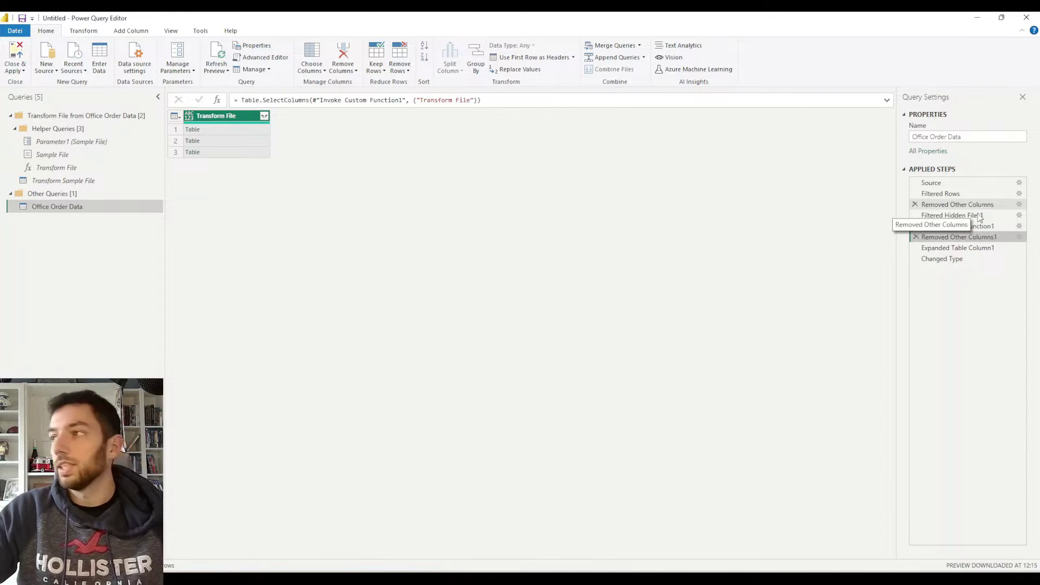
pyautogui.click(1018, 237)
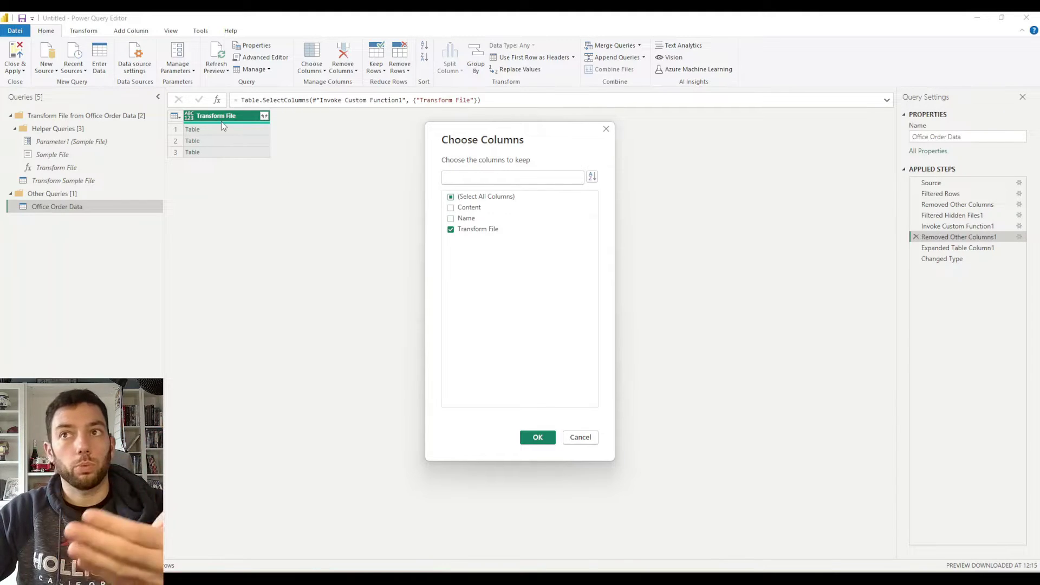
pyautogui.click(469, 218)
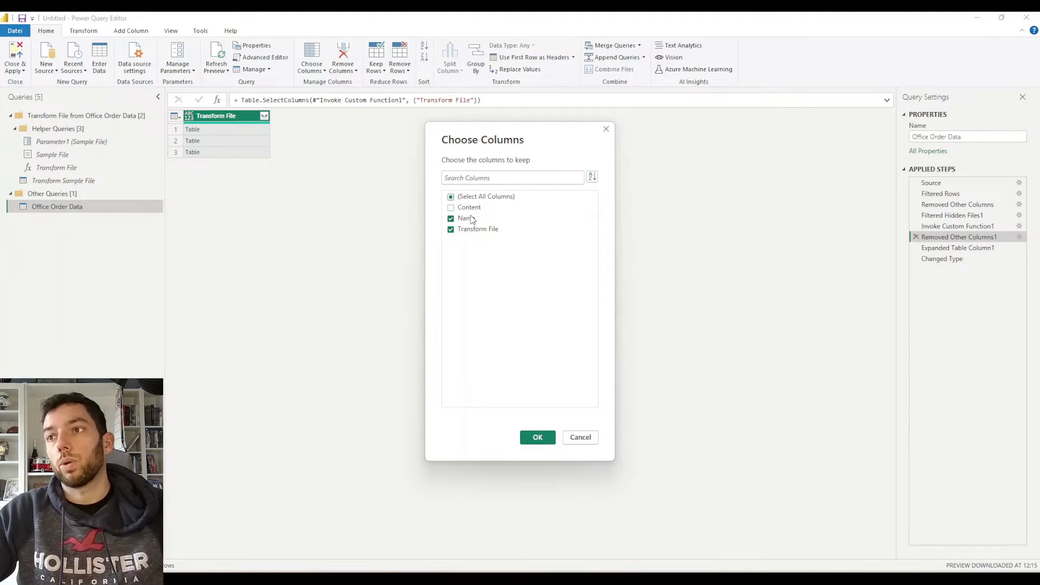
pyautogui.click(537, 437)
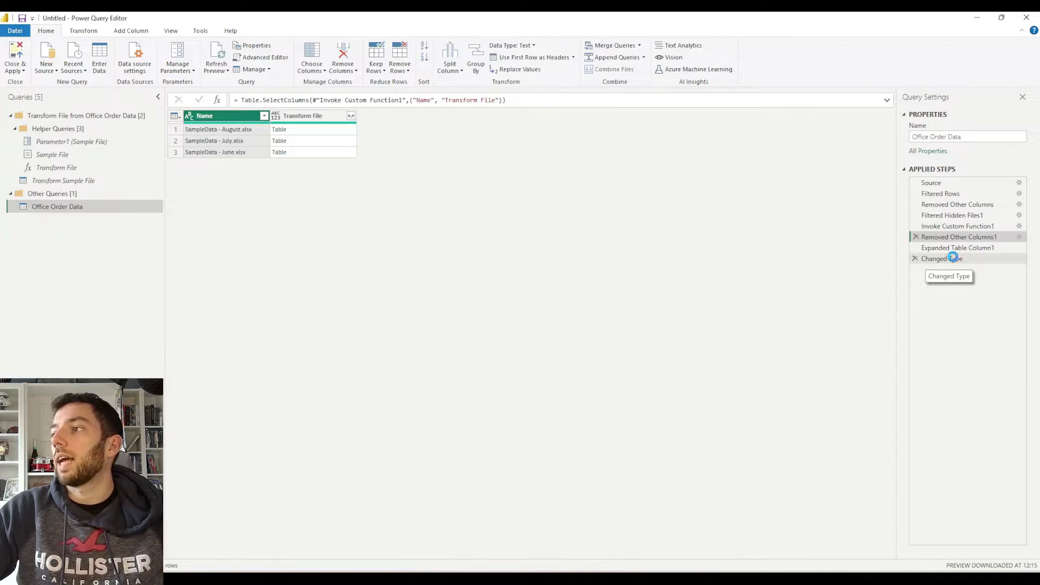
pyautogui.click(954, 260)
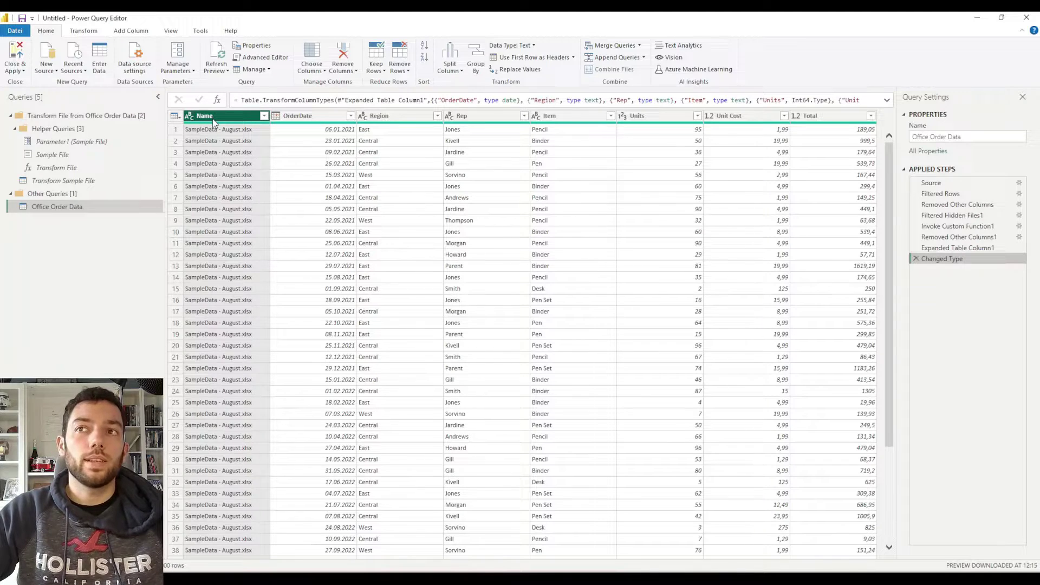
pyautogui.scroll(-13, 229, 143)
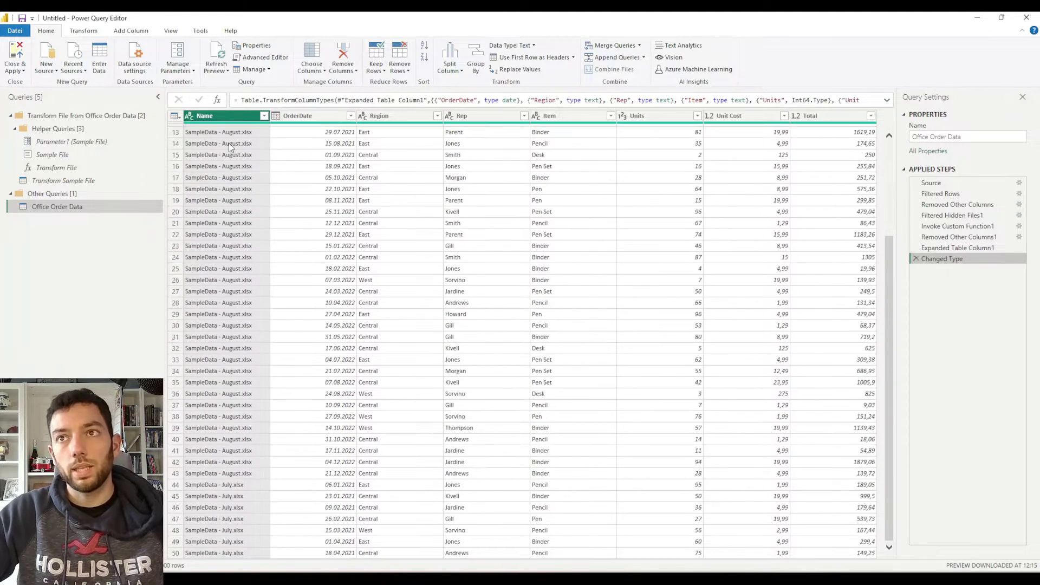
pyautogui.scroll(-6, 229, 147)
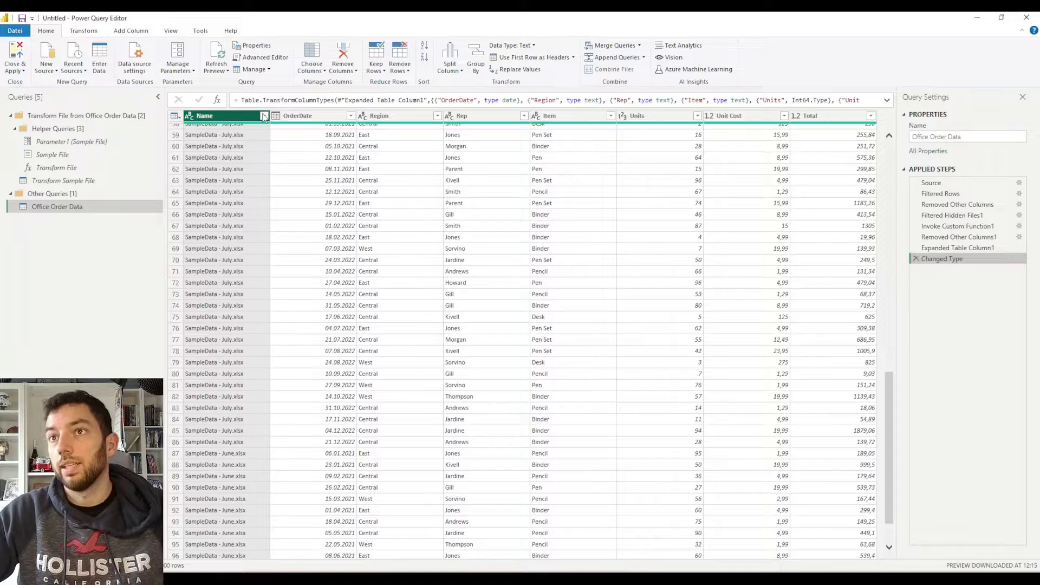
pyautogui.click(263, 116)
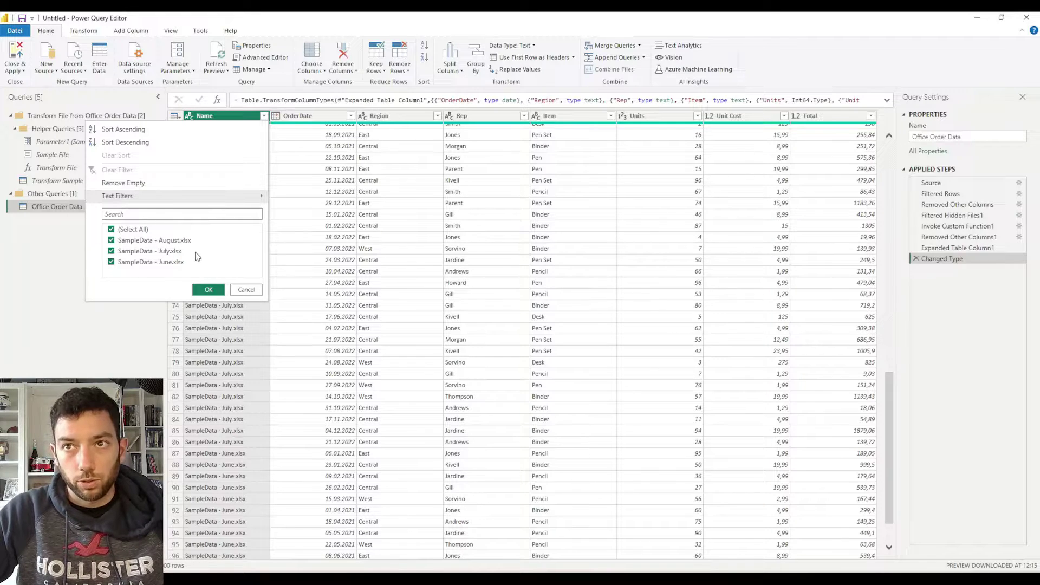
pyautogui.click(242, 119)
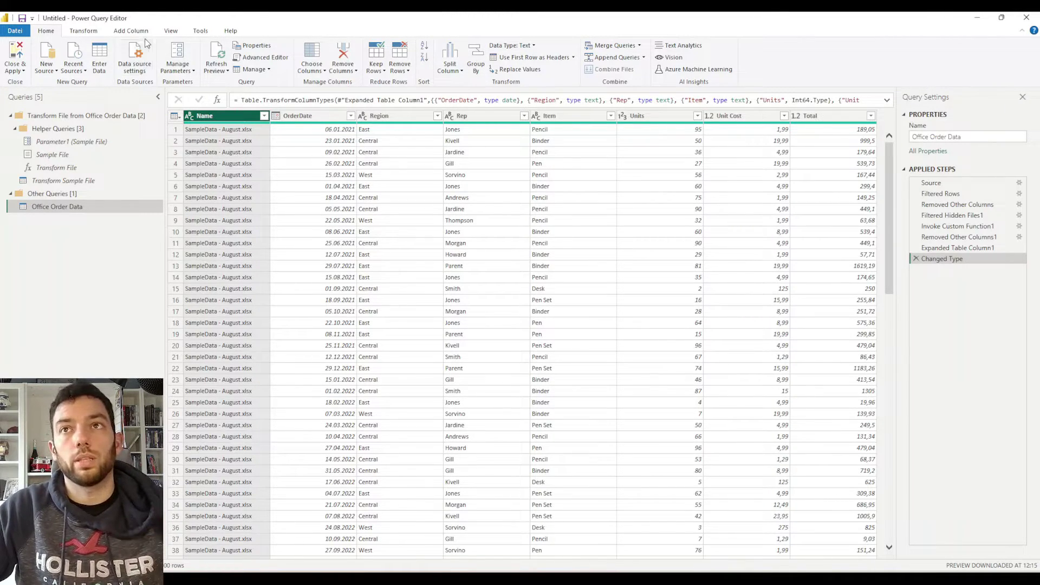
# Step: Start a new column from examples based on the selected Name column, and name it Month
pyautogui.click(131, 31)
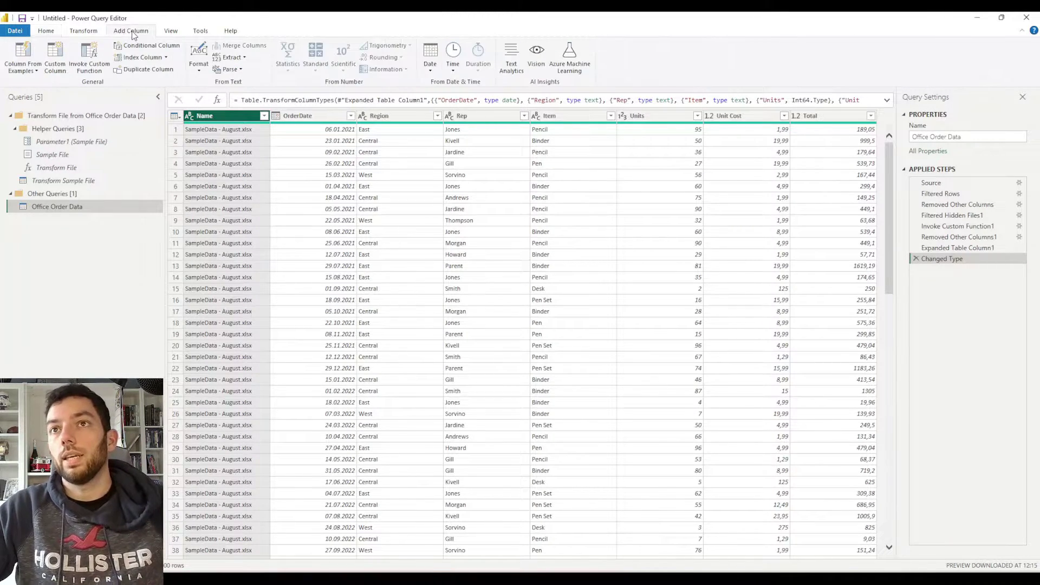
pyautogui.click(37, 72)
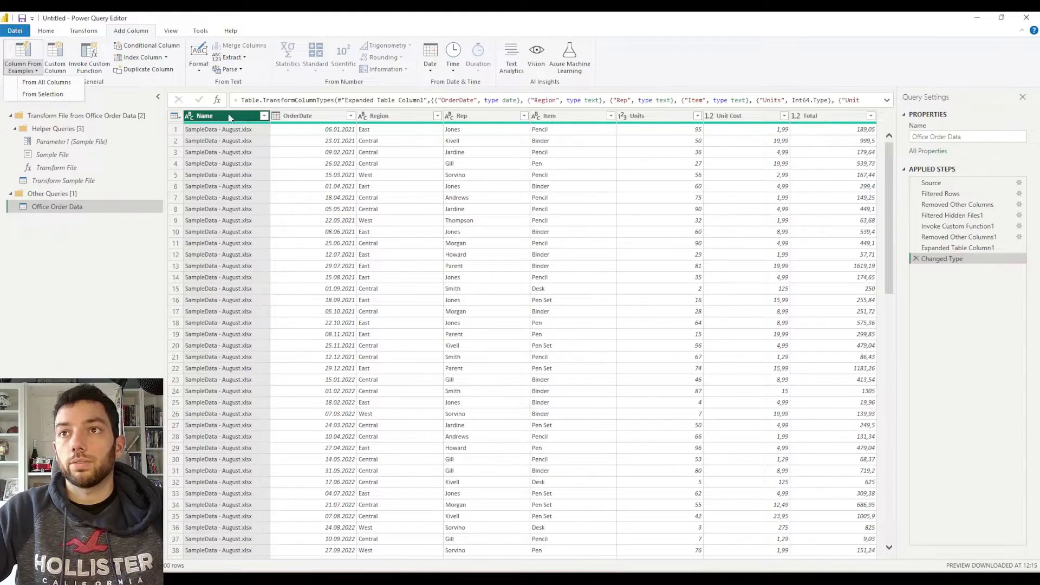
pyautogui.click(56, 95)
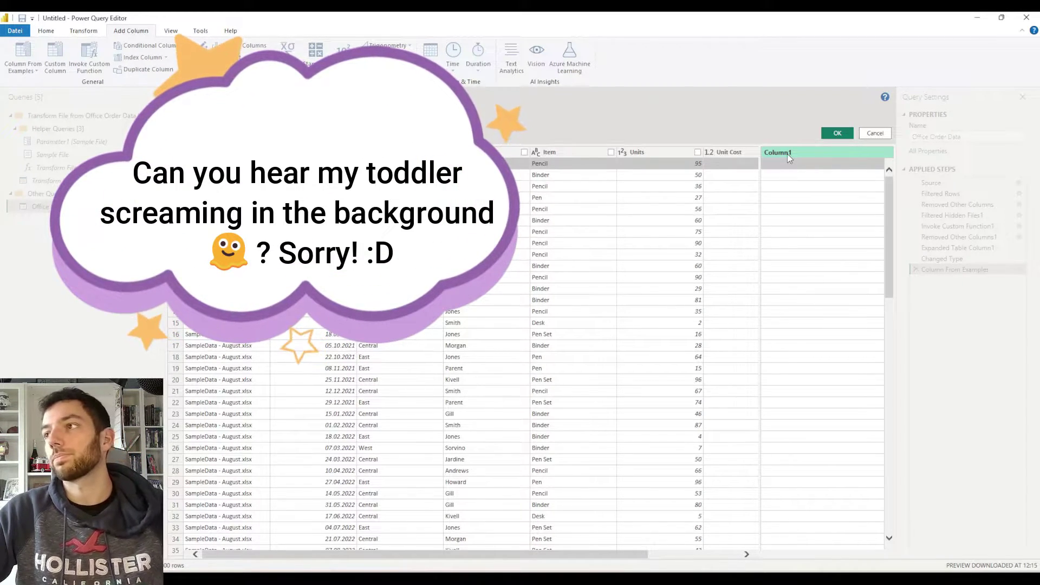
pyautogui.doubleClick(787, 154)
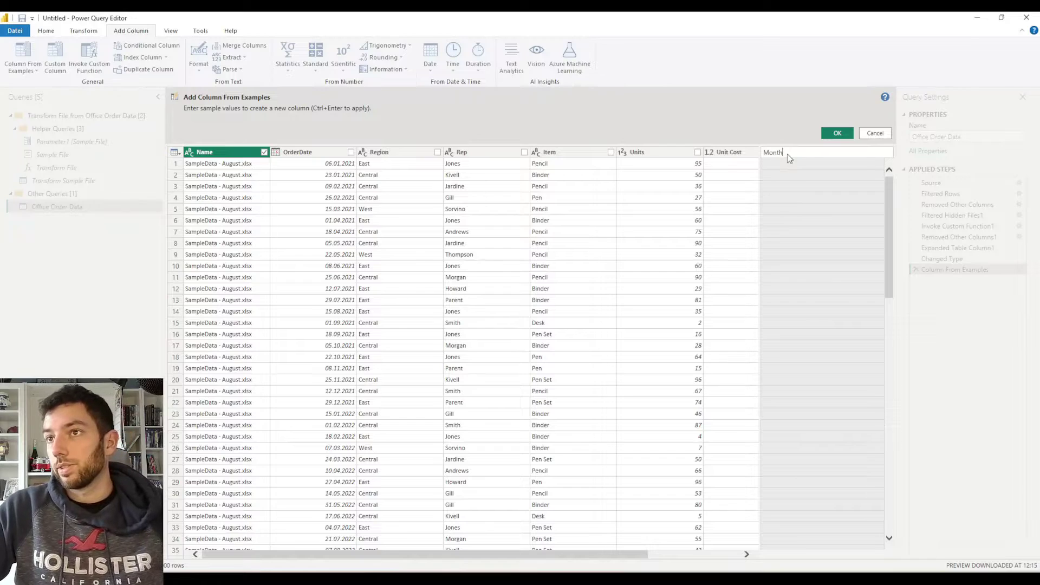
pyautogui.click(781, 163)
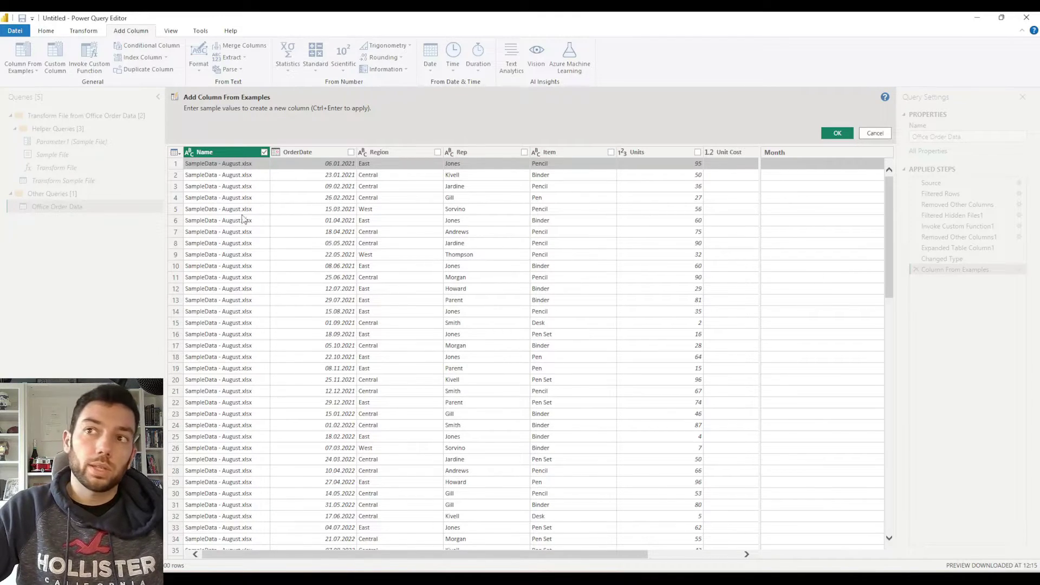
# Step: Enter August as the first-row example for Month, check the derived values against the file names, and add the column
pyautogui.click(811, 159)
pyautogui.write('Aug')
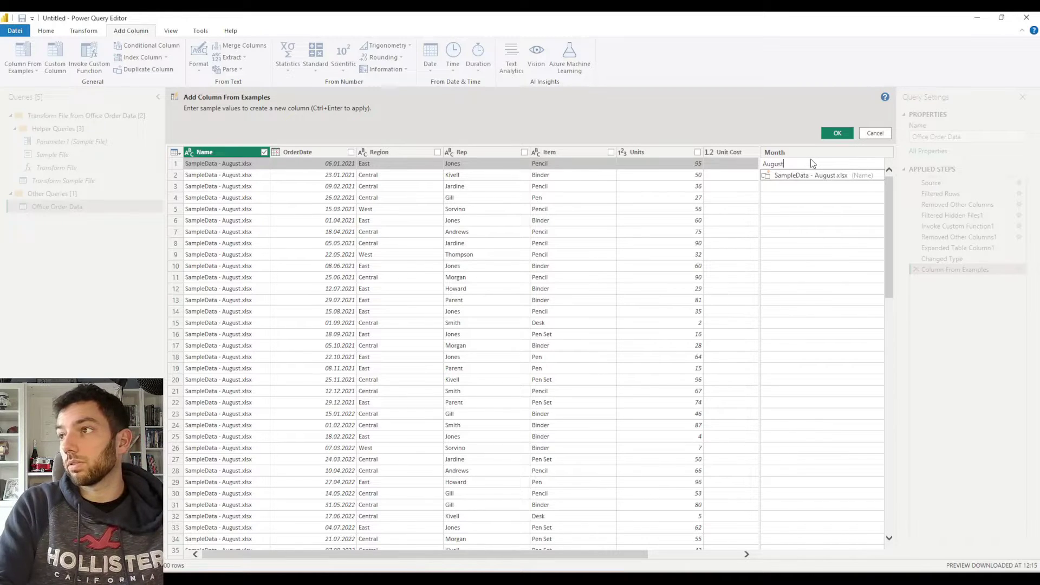
pyautogui.write('ust')
pyautogui.press('Return')
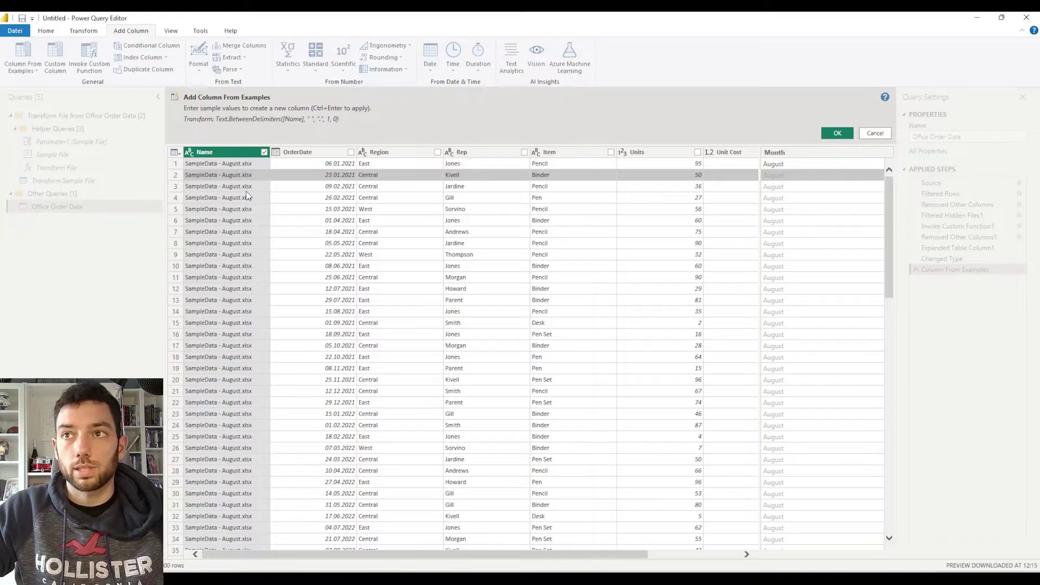
pyautogui.scroll(-9, 800, 216)
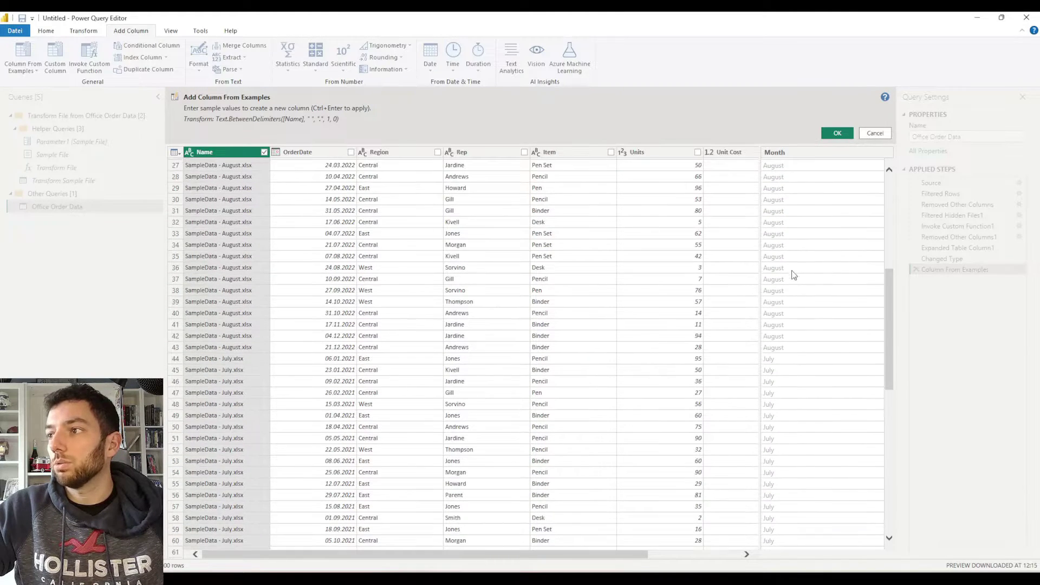
pyautogui.scroll(-2, 777, 284)
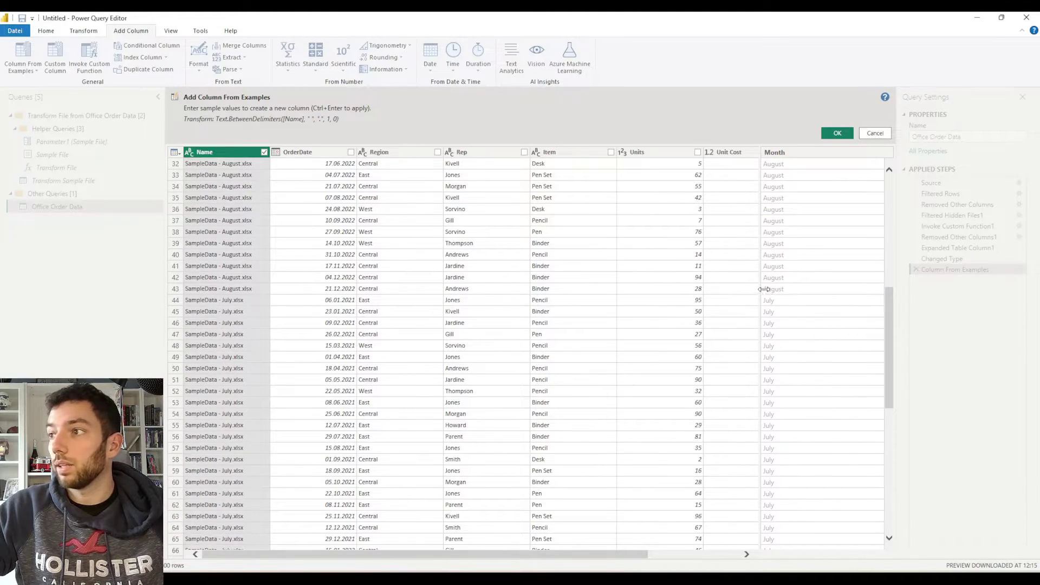
pyautogui.click(175, 288)
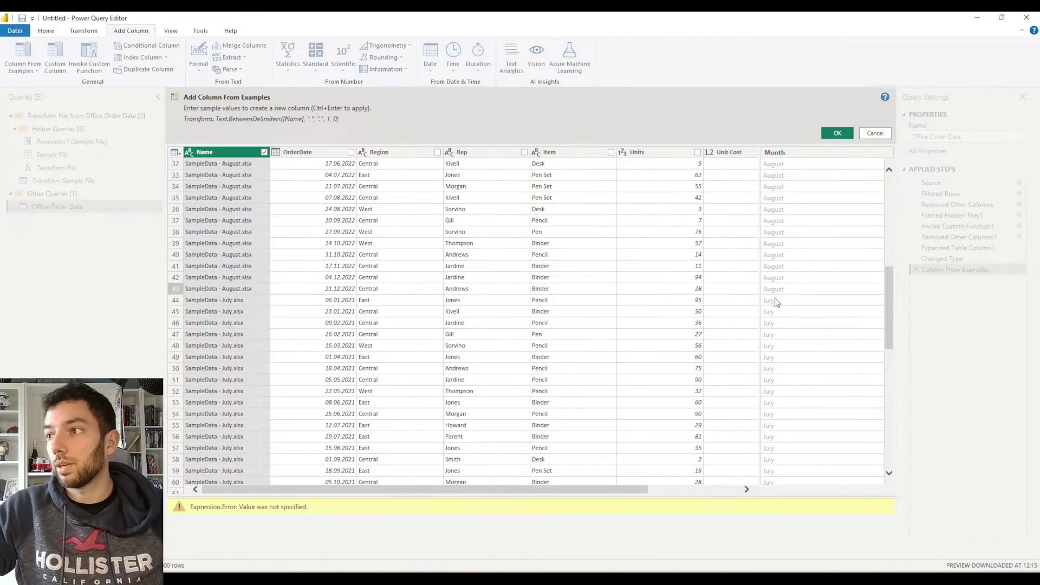
pyautogui.scroll(-1, 779, 301)
pyautogui.scroll(-13, 780, 303)
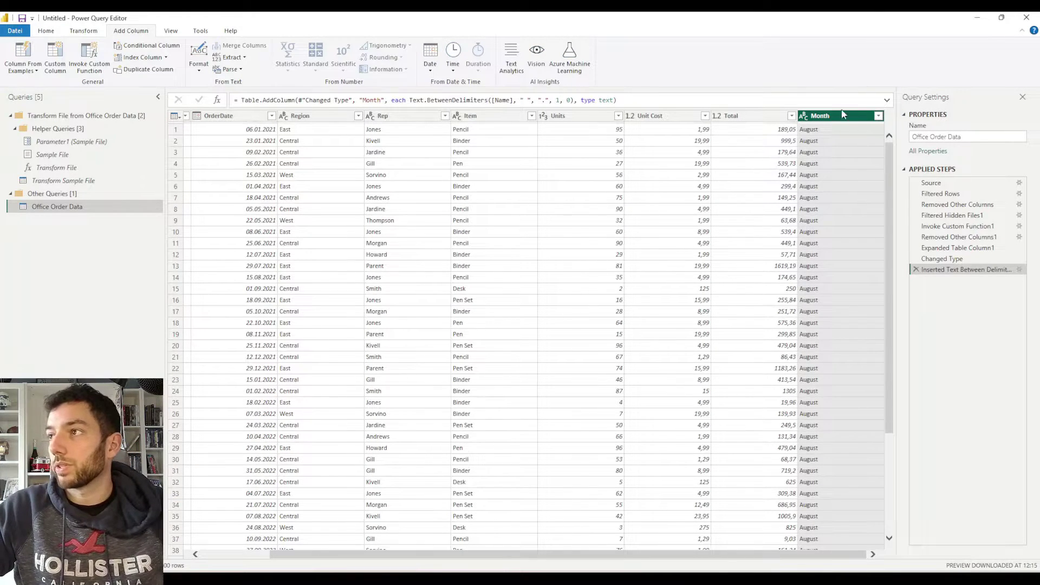
# Step: Check the distinct values of the Month column, and move the column to the beginning of the table
pyautogui.click(878, 116)
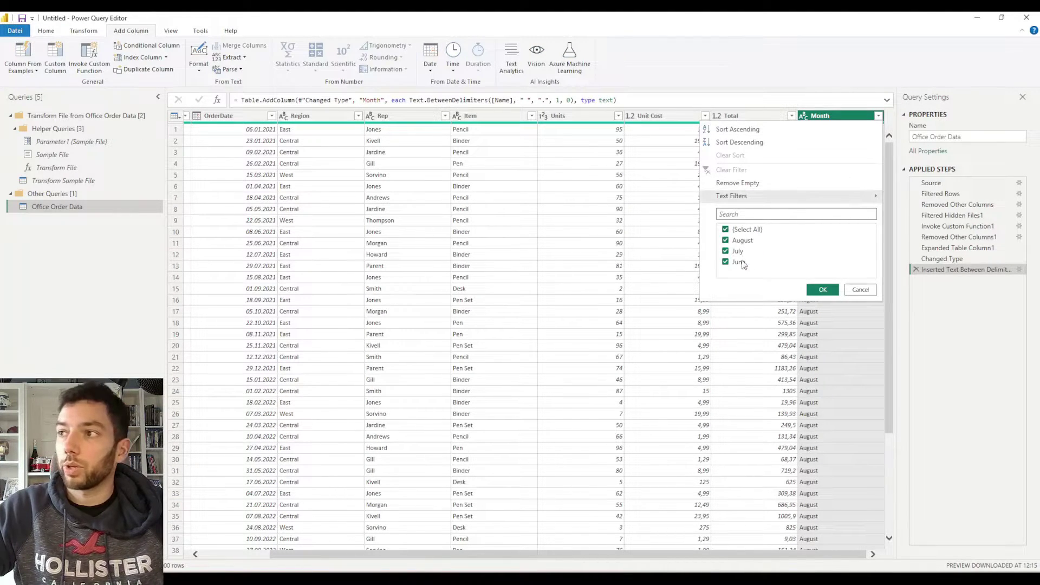
pyautogui.click(861, 291)
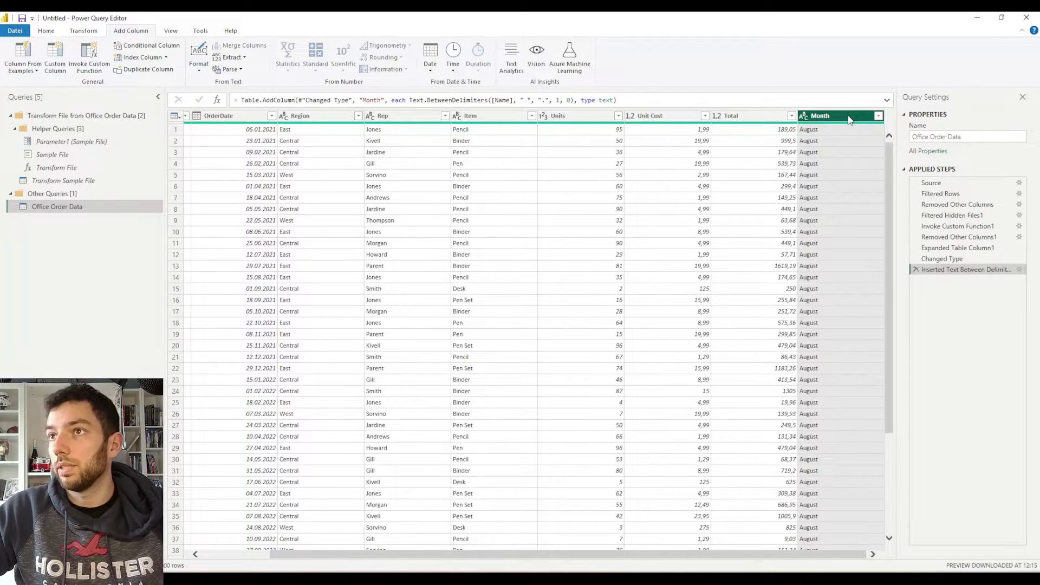
pyautogui.rightClick(850, 119)
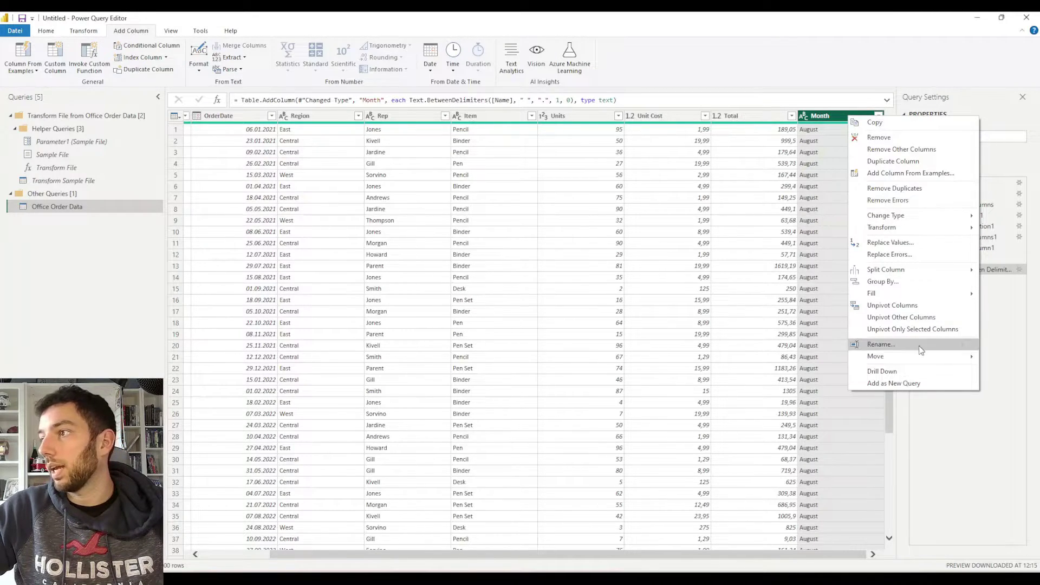
pyautogui.moveTo(928, 358)
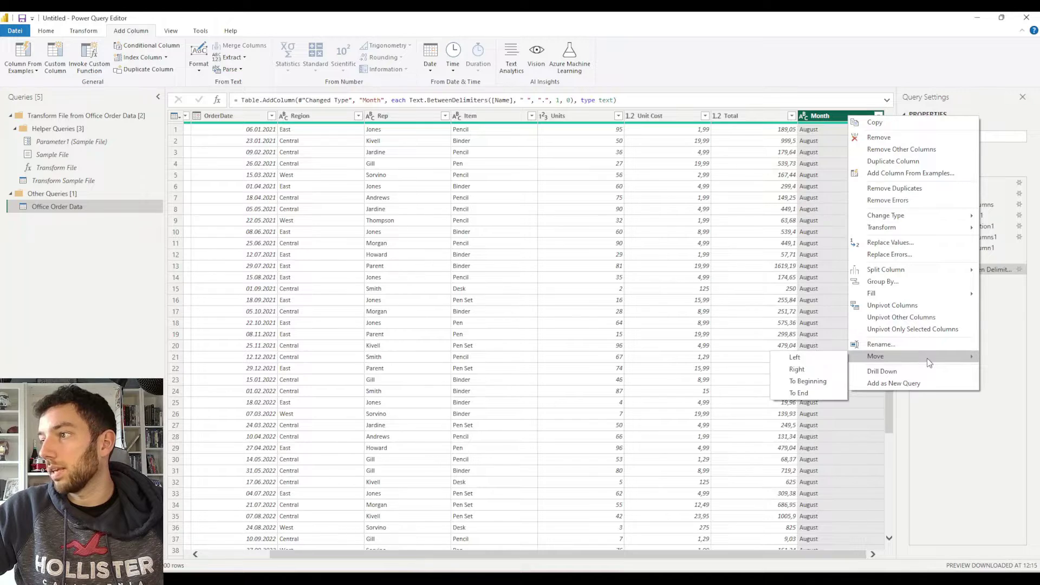
pyautogui.click(807, 380)
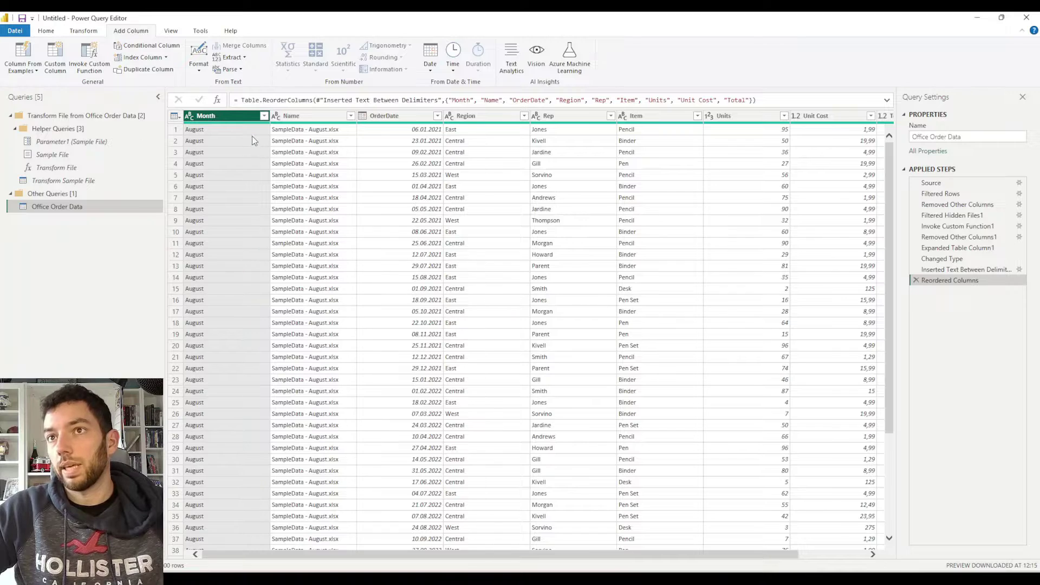
# Step: Remove the Name column from the Office Order Data query, and select the Month column
pyautogui.click(305, 116)
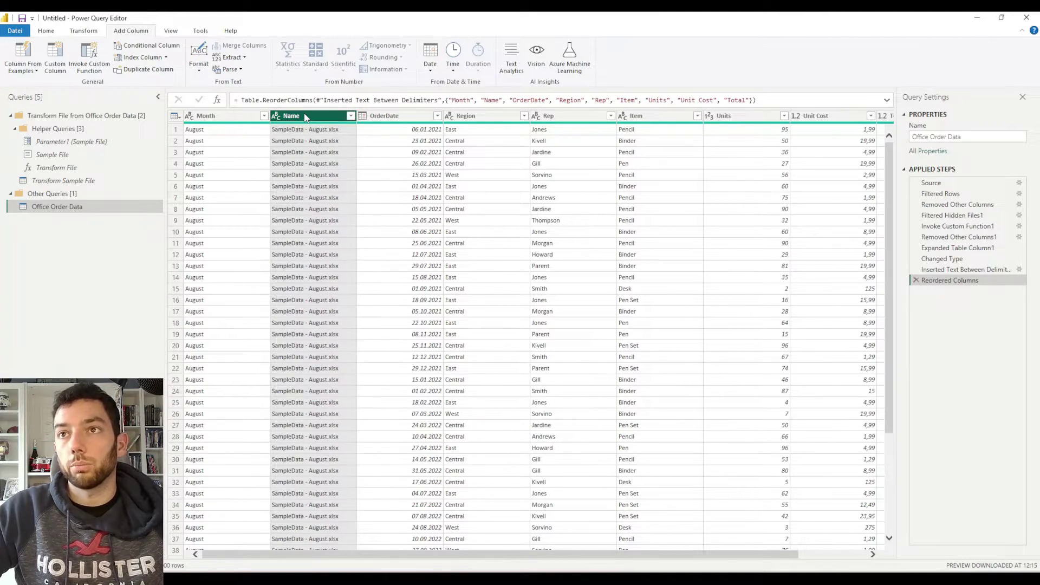
pyautogui.press('Delete')
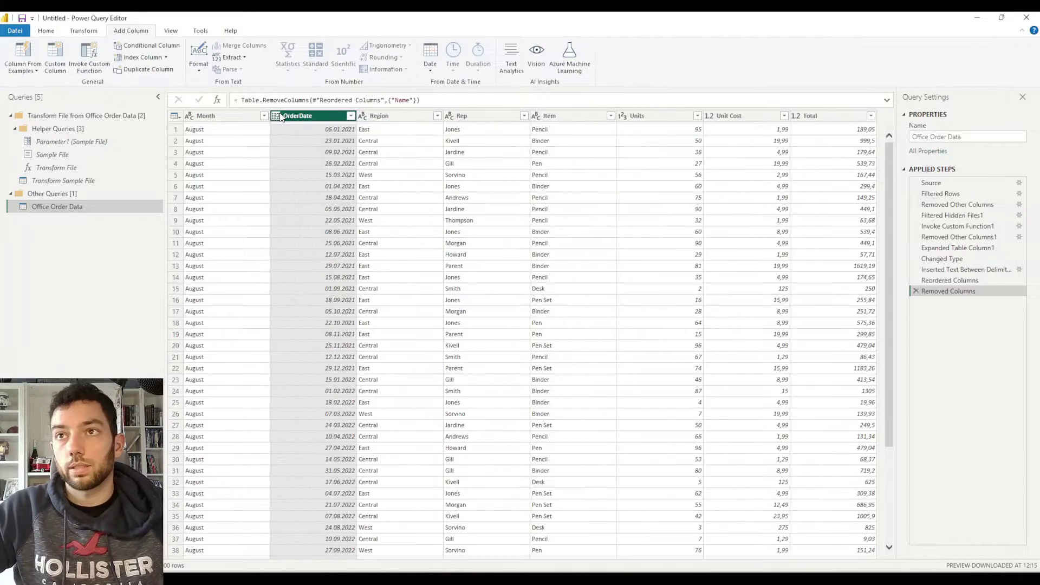
pyautogui.click(213, 118)
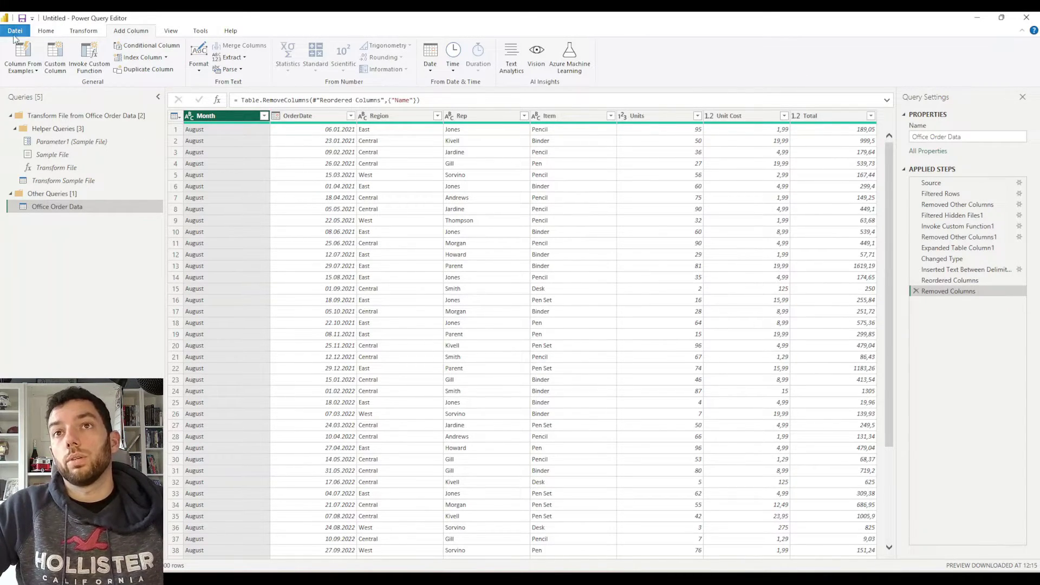
# Step: Add a new data source using the SharePoint folder connector
pyautogui.click(46, 31)
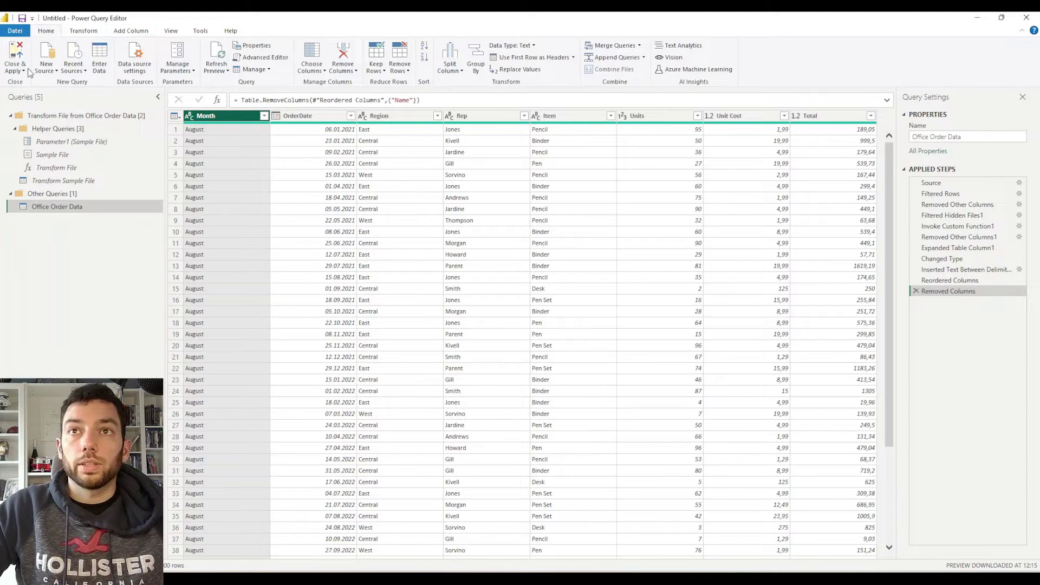
pyautogui.click(47, 69)
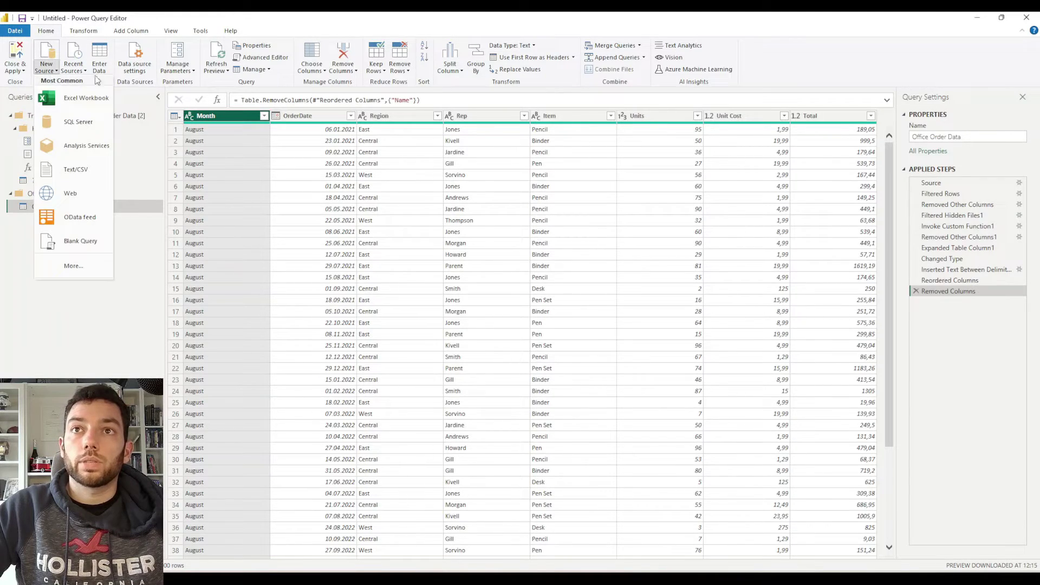
pyautogui.click(73, 271)
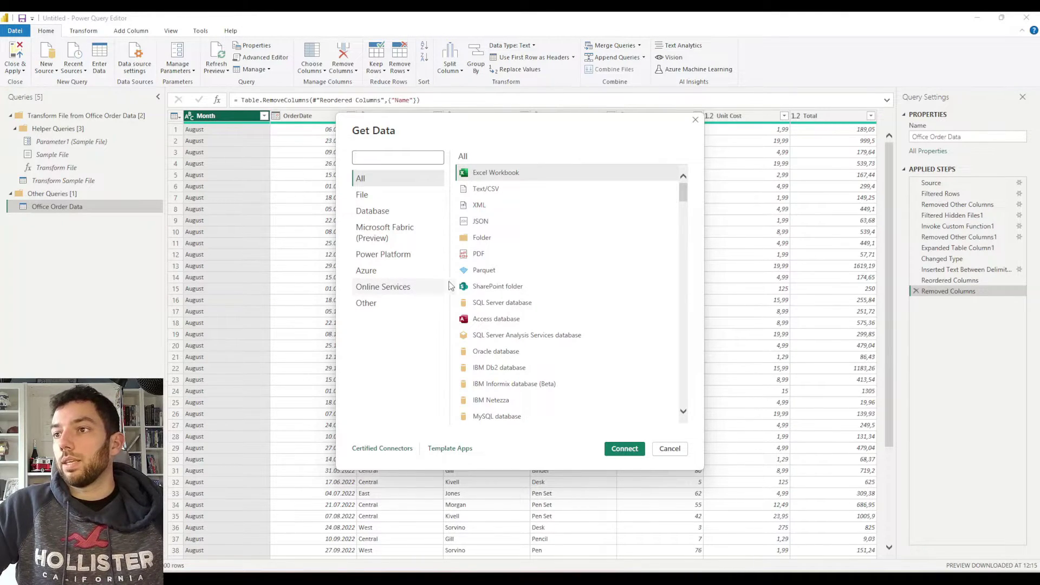
pyautogui.click(490, 286)
pyautogui.click(623, 449)
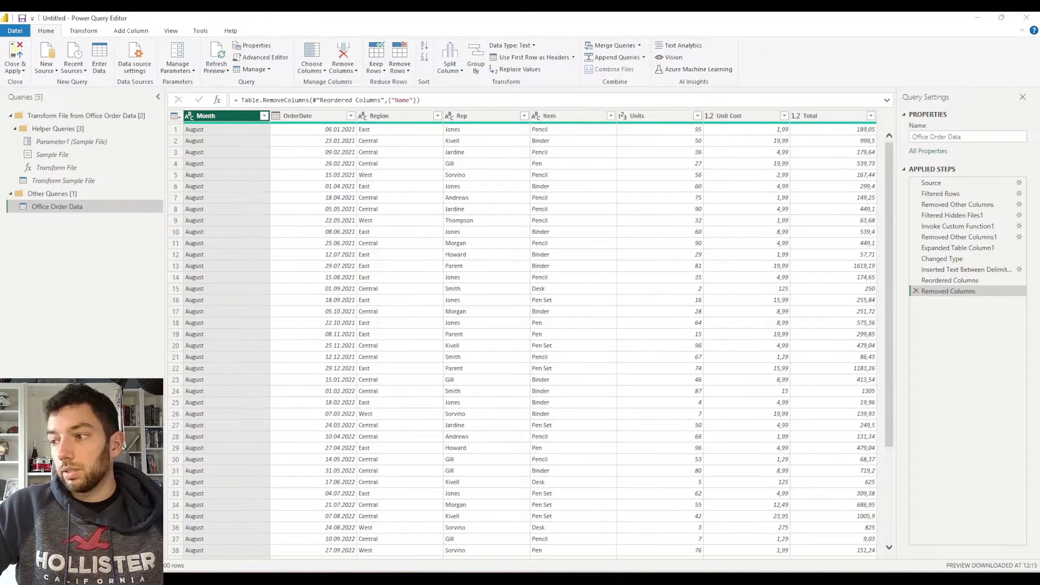
# Step: Switch to the browser and copy the ProjetManagement site URL without the DemoLibrary part, and return to the Power Query Editor
pyautogui.hotkey('alt', 'Tab')
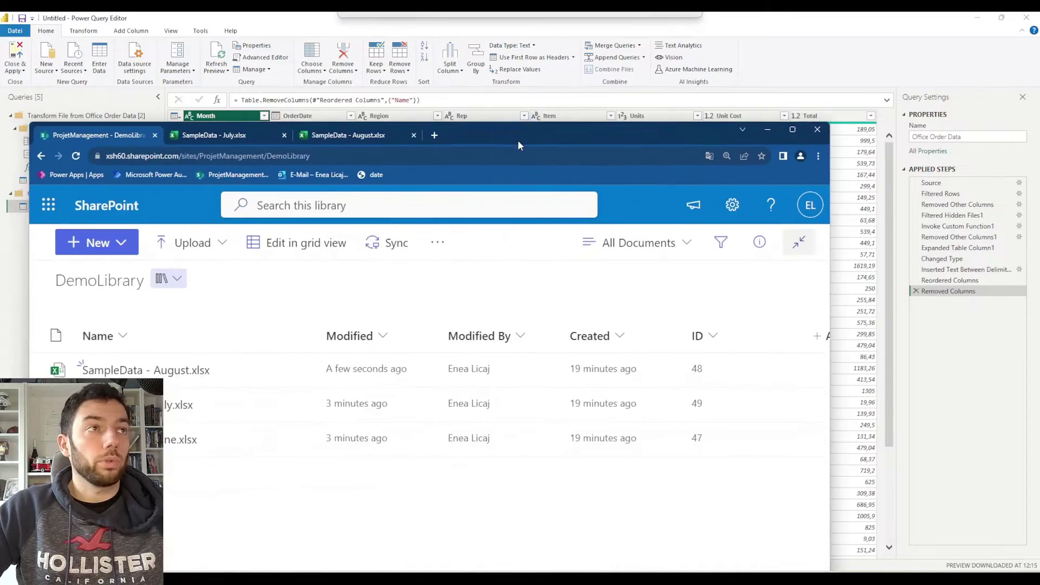
pyautogui.hotkey('alt', 'Tab')
pyautogui.click(325, 134)
pyautogui.doubleClick(340, 133)
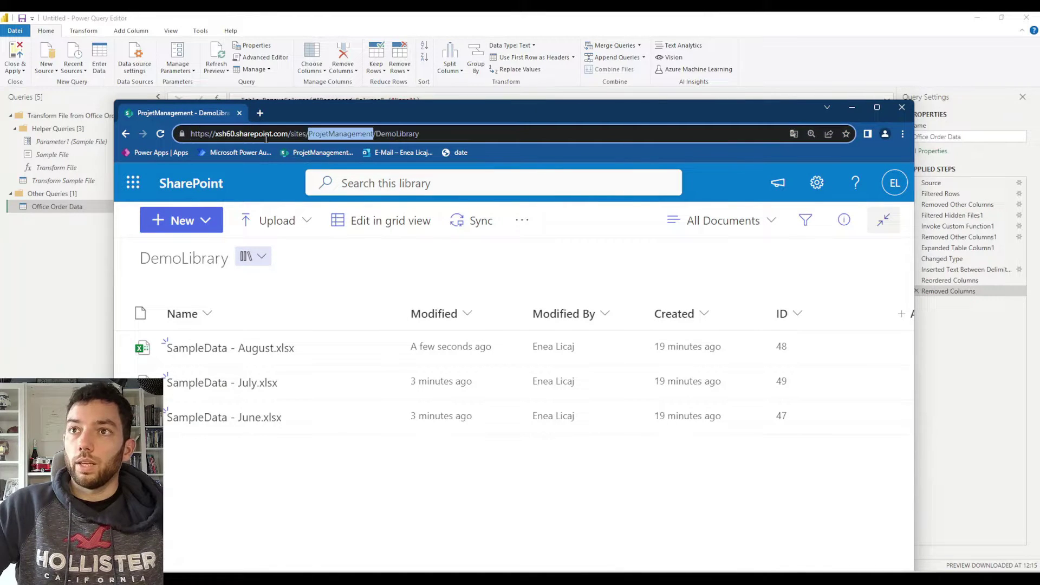
pyautogui.moveTo(191, 134); pyautogui.dragTo(374, 137)
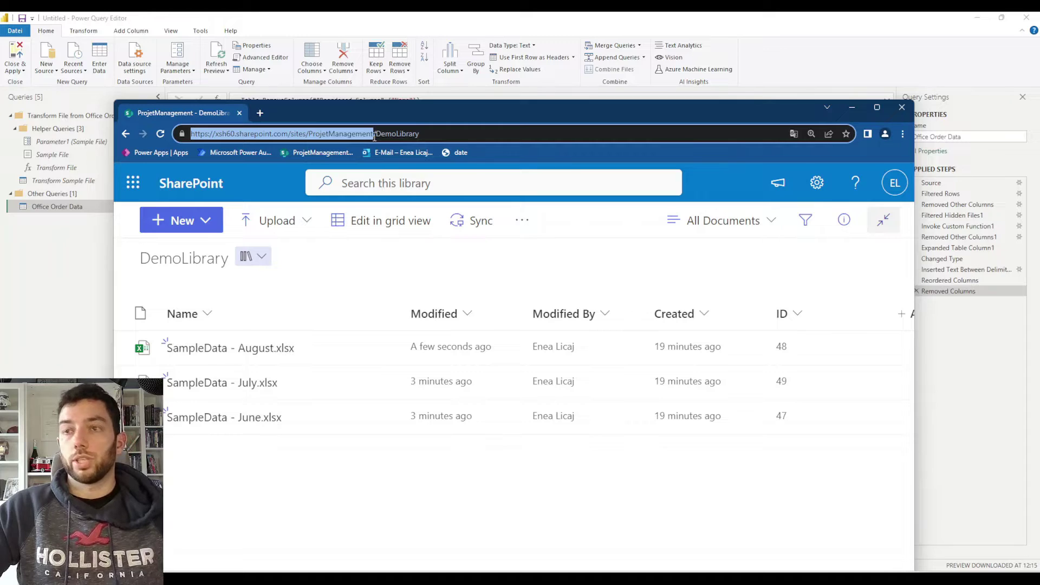
pyautogui.hotkey('ctrl', 'c')
pyautogui.click(852, 107)
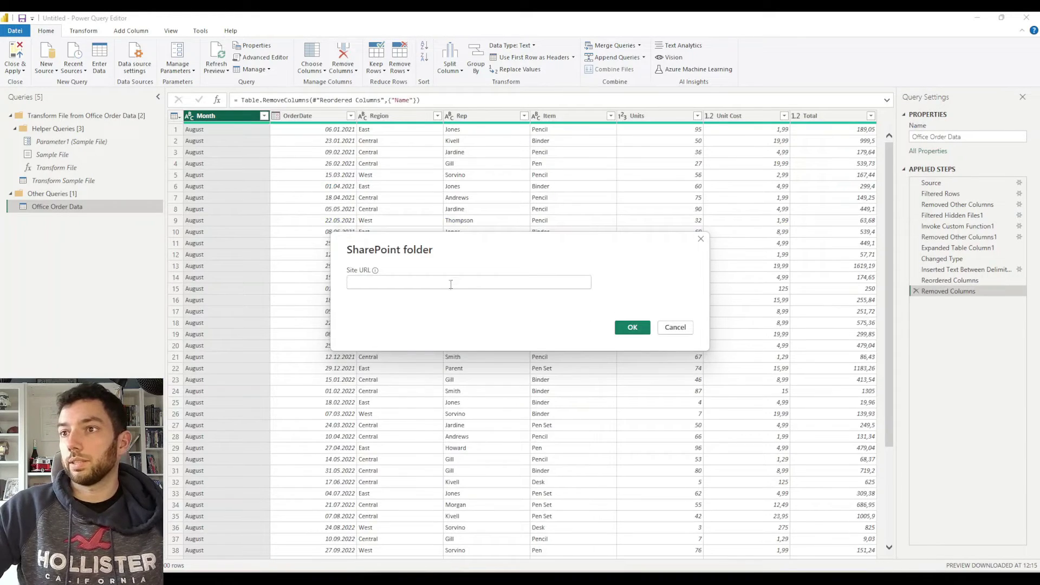
pyautogui.hotkey('ctrl', 'v')
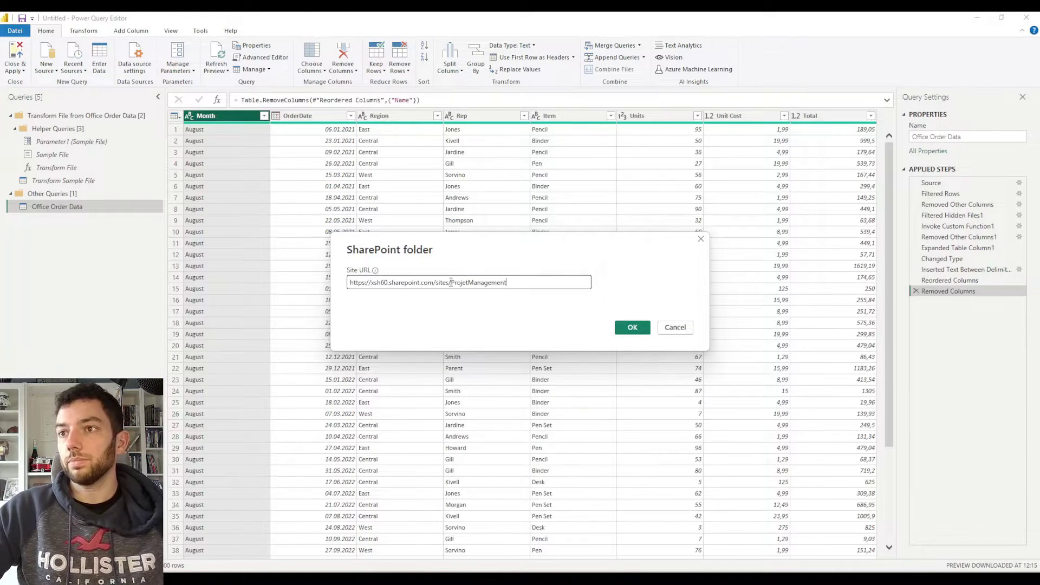
pyautogui.click(641, 330)
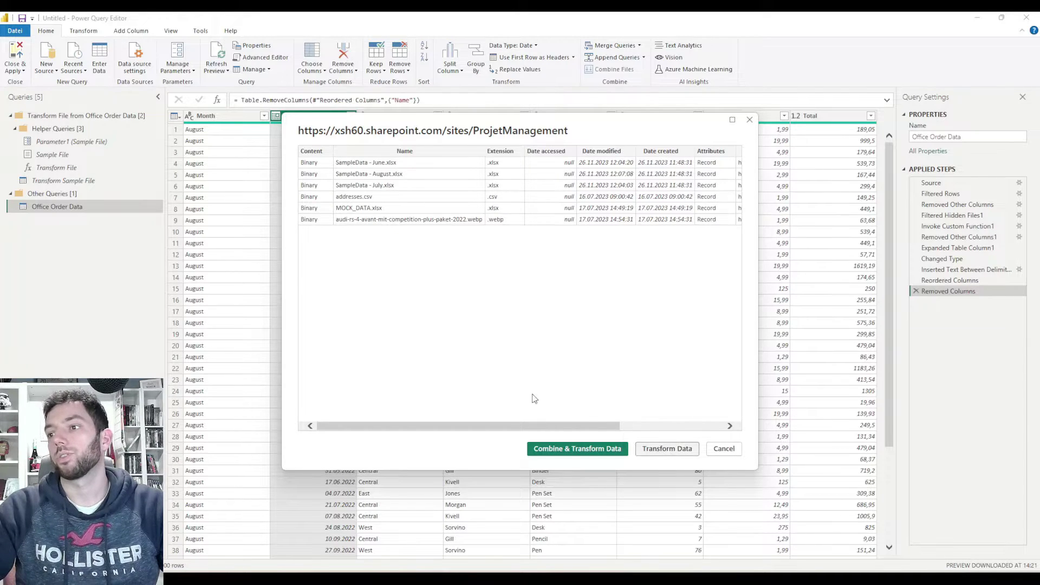
pyautogui.click(661, 452)
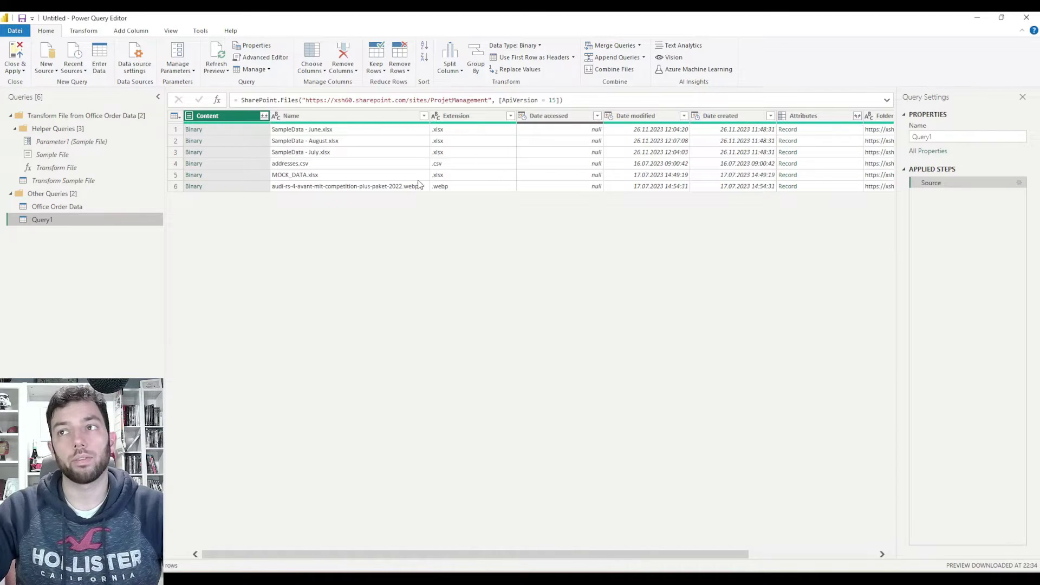
# Step: Deselect addresses.csv, the audi .webp file and MOCK_DATA.xlsx in the Name column's filter
pyautogui.click(424, 115)
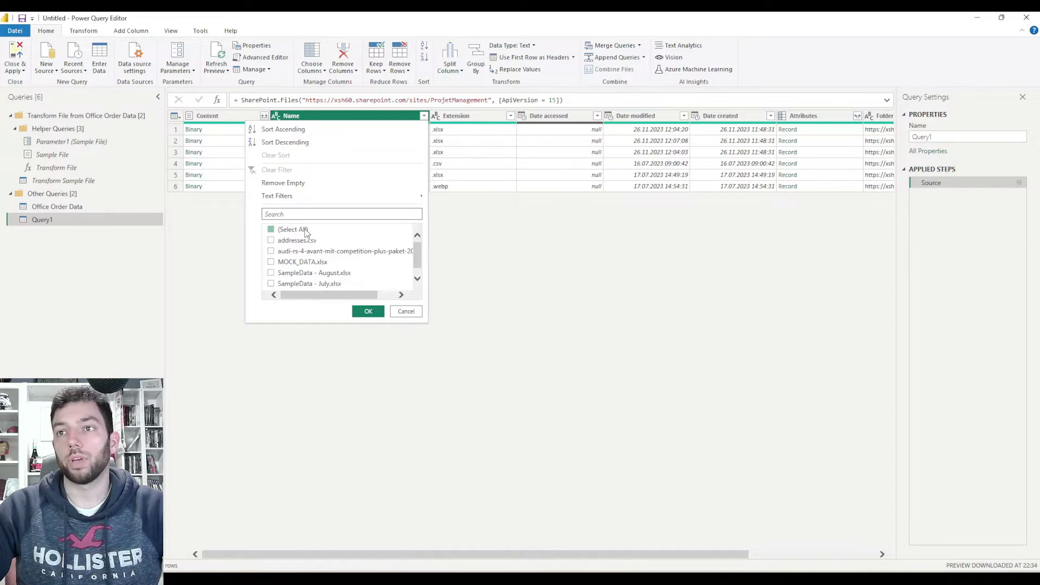
pyautogui.scroll(-1, 301, 277)
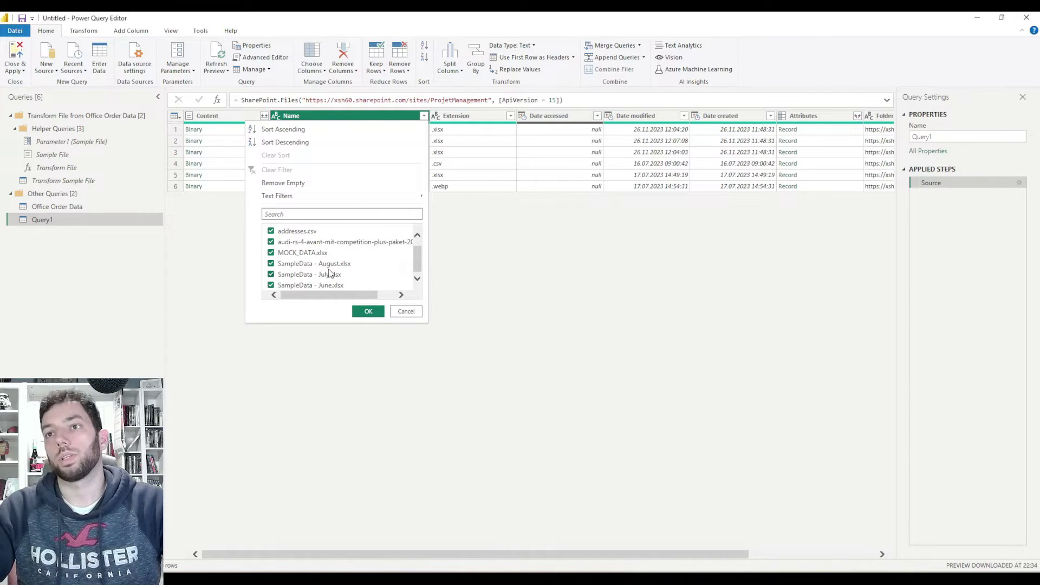
pyautogui.click(298, 232)
pyautogui.click(300, 244)
pyautogui.click(303, 254)
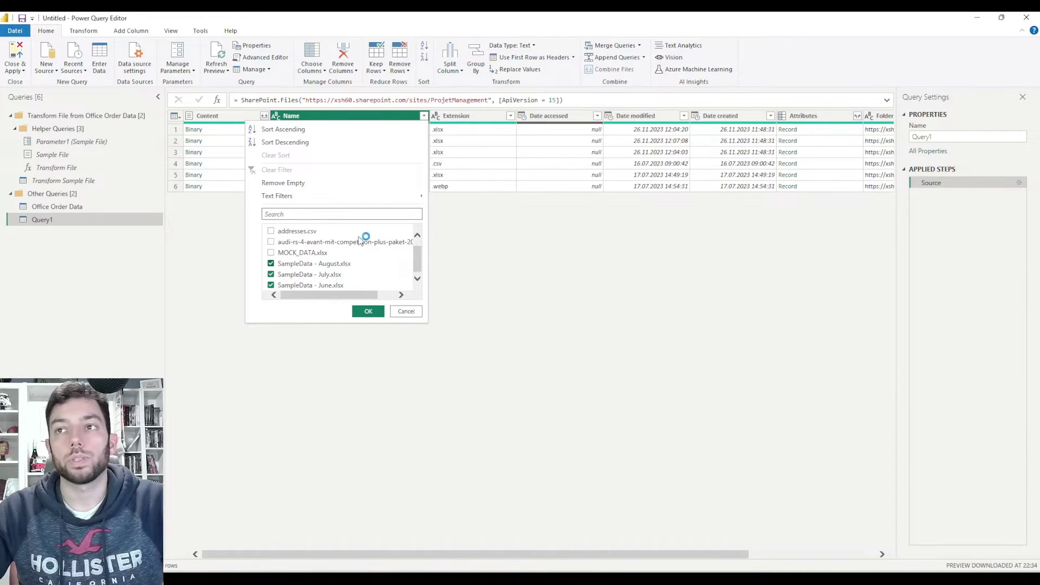
# Step: Reselect the three deselected files in the Name filter so that every file is included
pyautogui.click(298, 231)
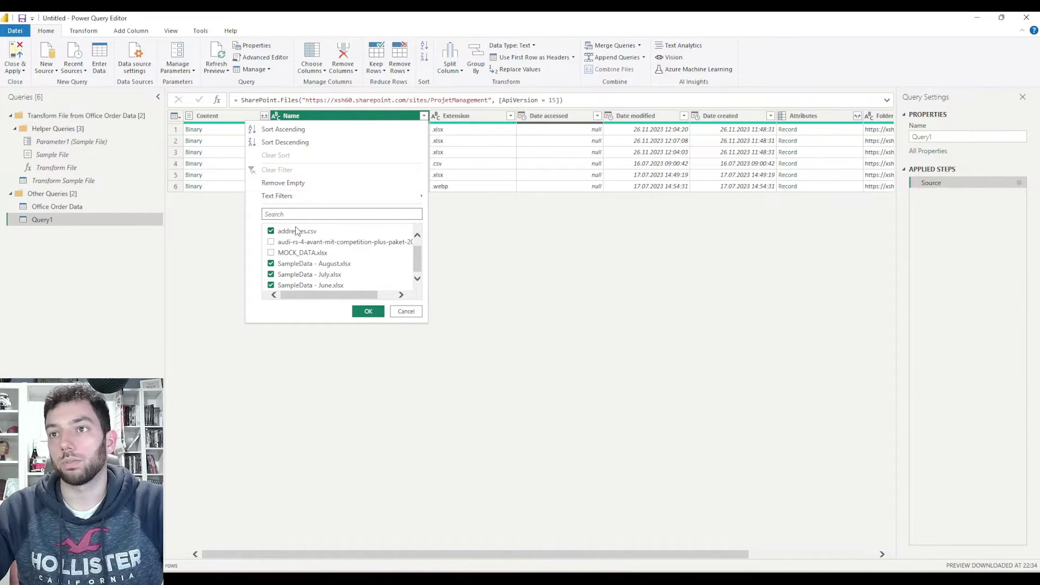
pyautogui.click(295, 252)
pyautogui.click(295, 242)
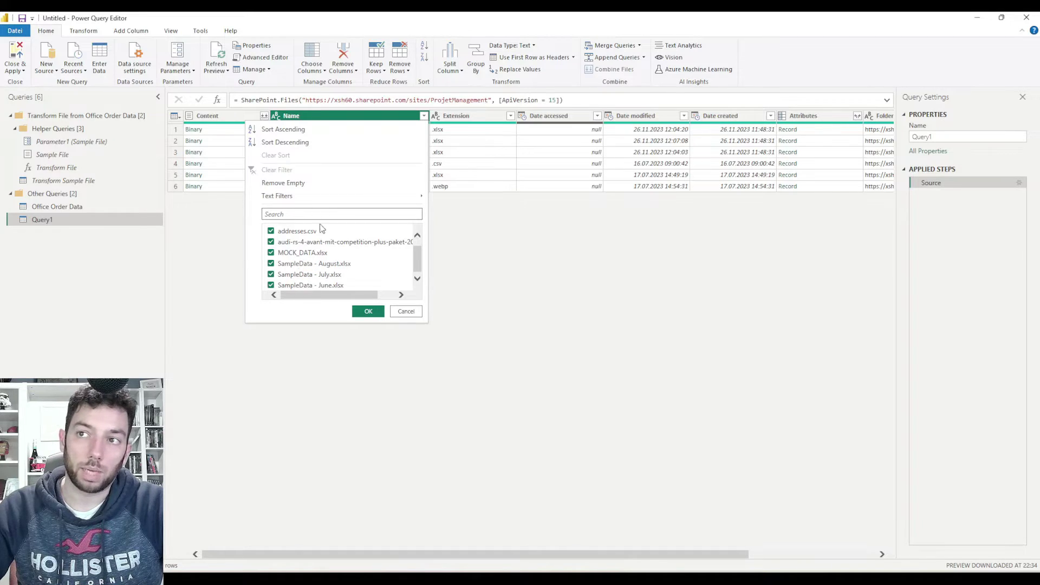
# Step: Filter the Name column of the SharePoint query with a text filter to rows containing "SampleData - "
pyautogui.moveTo(316, 198)
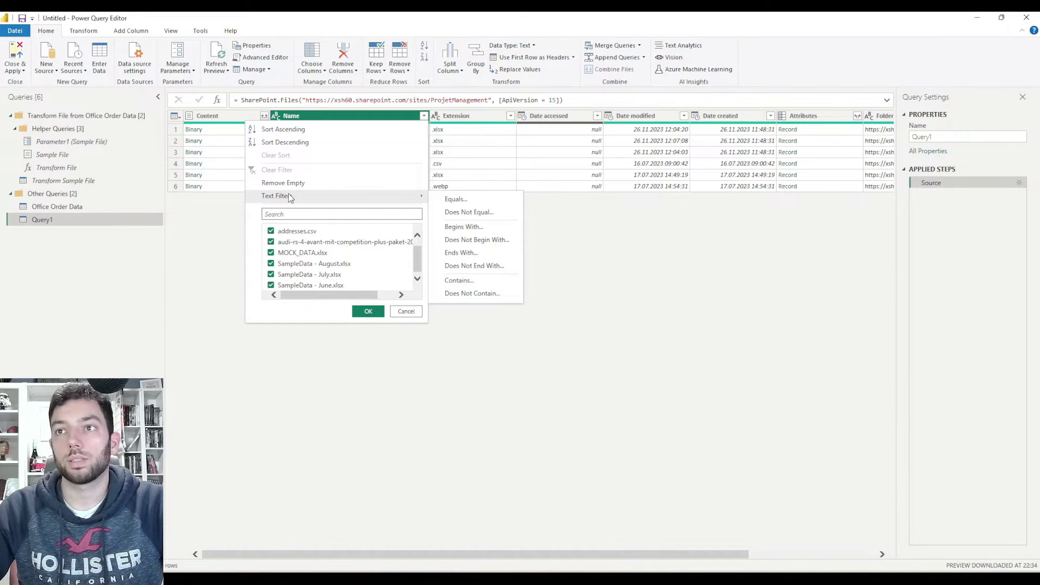
pyautogui.click(469, 281)
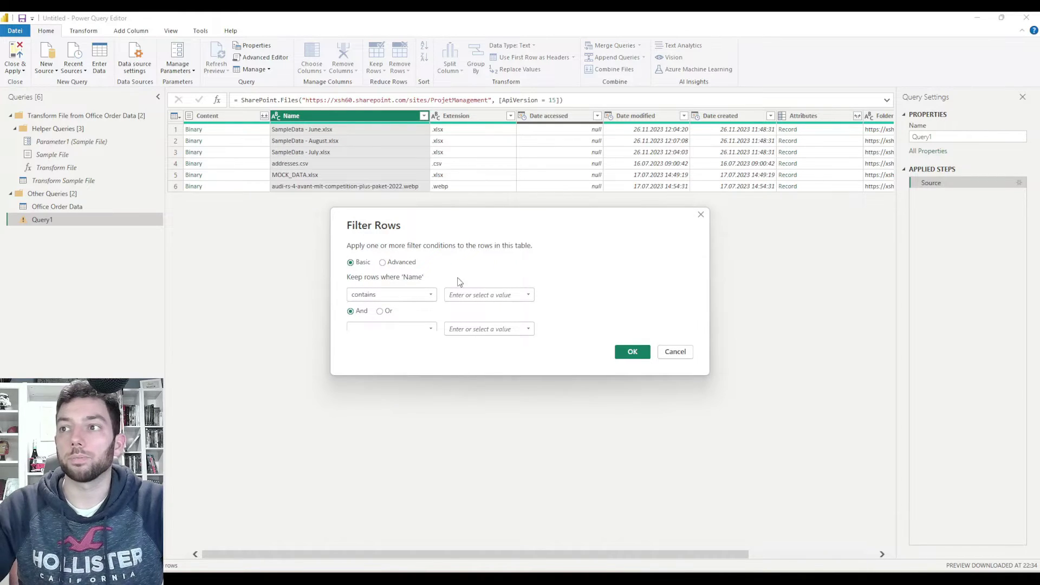
pyautogui.click(461, 295)
pyautogui.write('SampleData -')
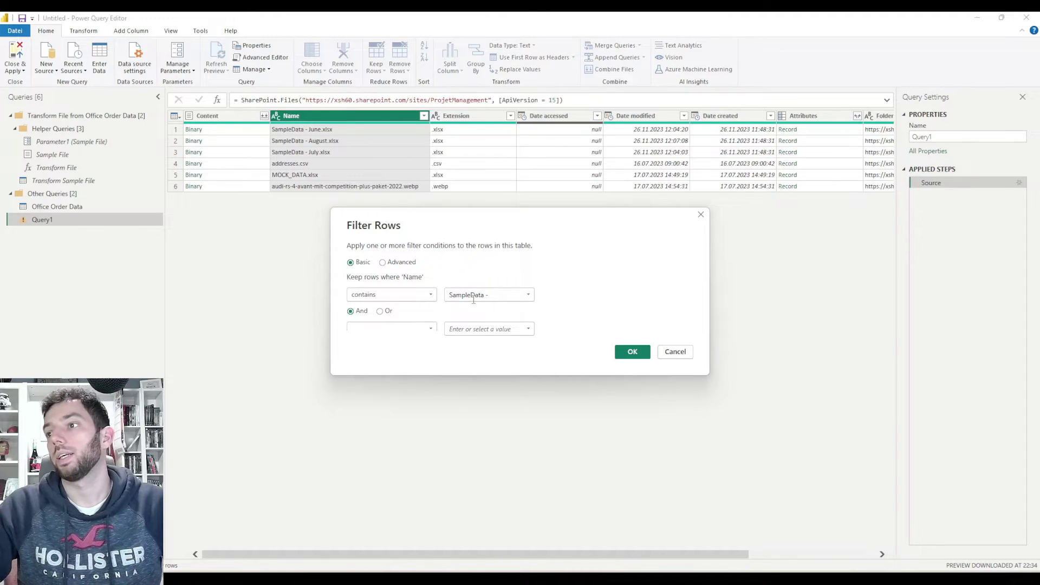
pyautogui.click(632, 351)
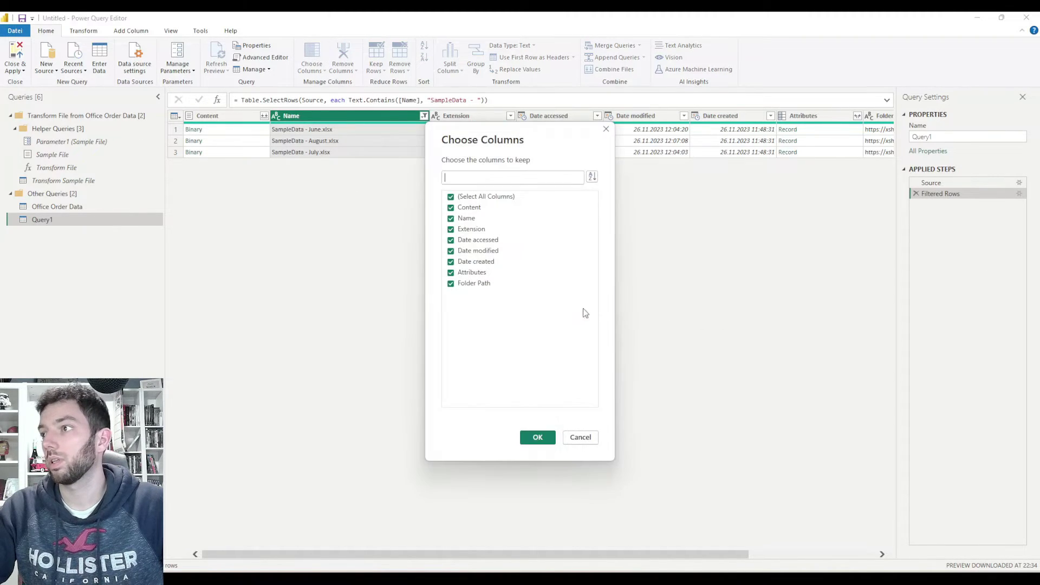
# Step: Choose only the Content and Name columns to keep in the SharePoint query
pyautogui.click(490, 197)
pyautogui.click(467, 209)
pyautogui.click(467, 222)
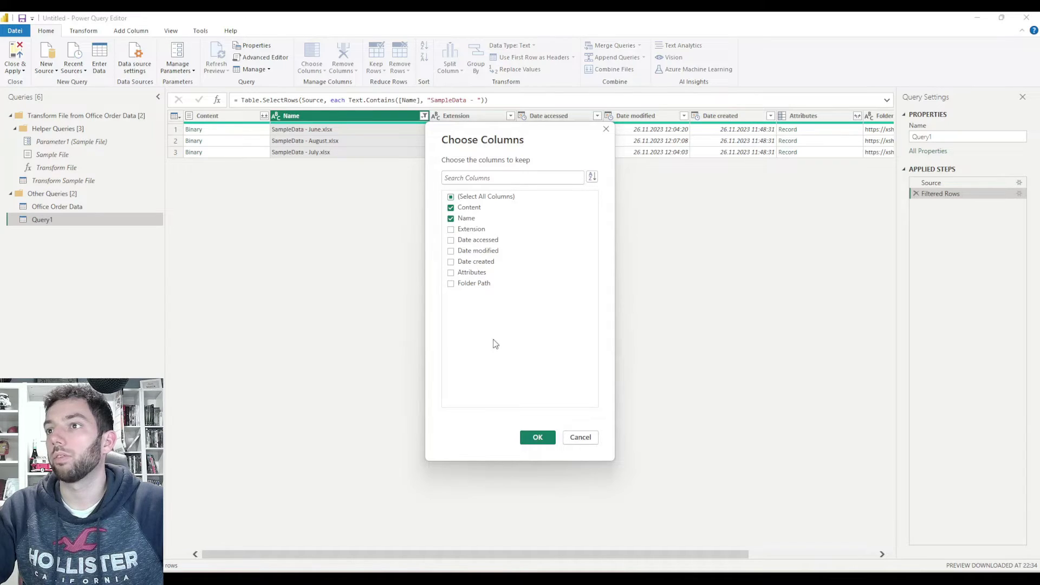
pyautogui.click(536, 437)
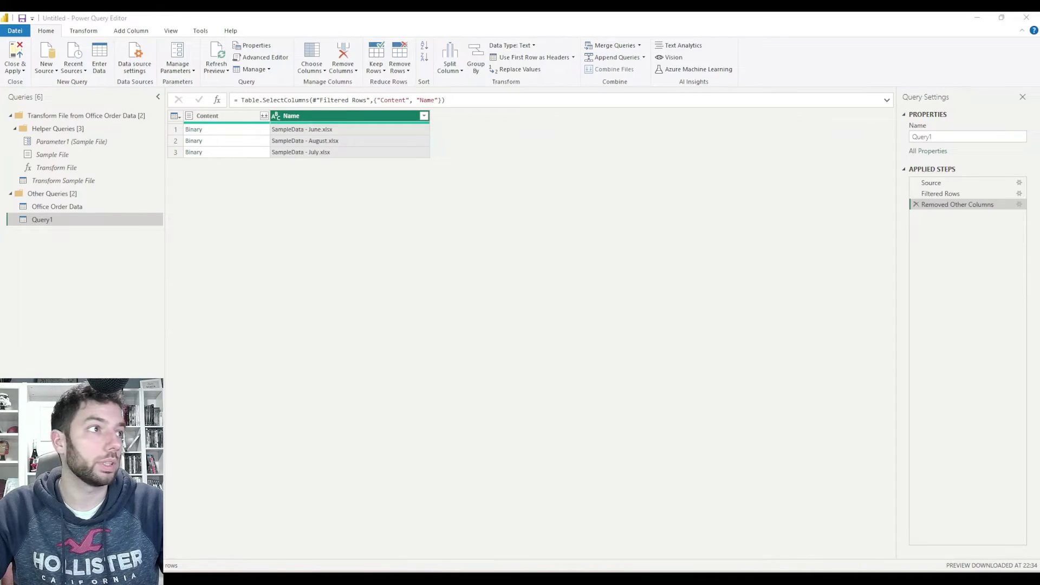
# Step: Switch to the Office Order Data folder in File Explorer and duplicate the SampleData - August workbook
pyautogui.hotkey('alt', 'Tab')
pyautogui.click(378, 311)
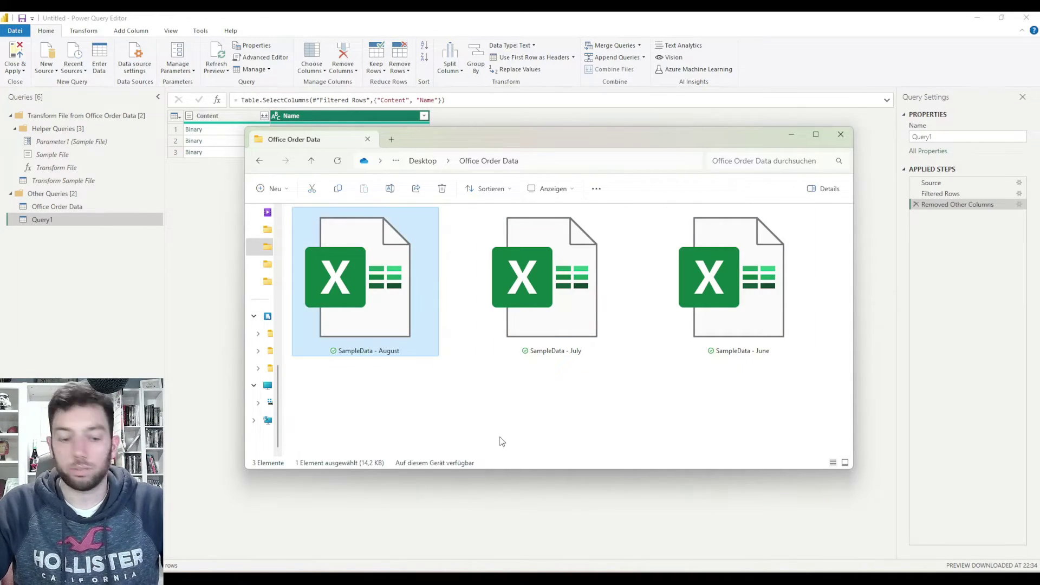
pyautogui.hotkey('ctrl', 'c')
pyautogui.hotkey('ctrl', 'v')
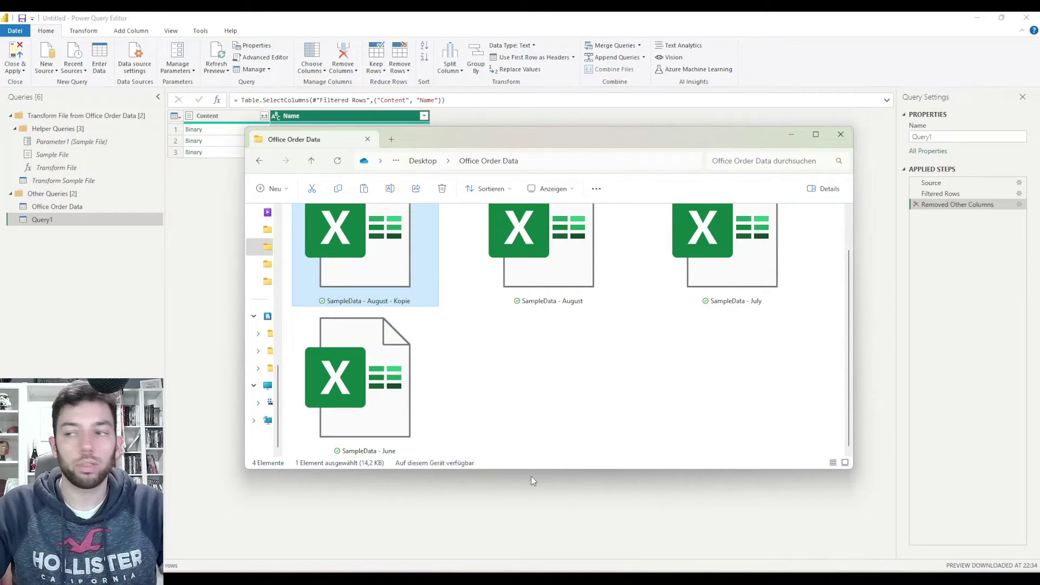
pyautogui.moveTo(538, 468); pyautogui.dragTo(538, 529)
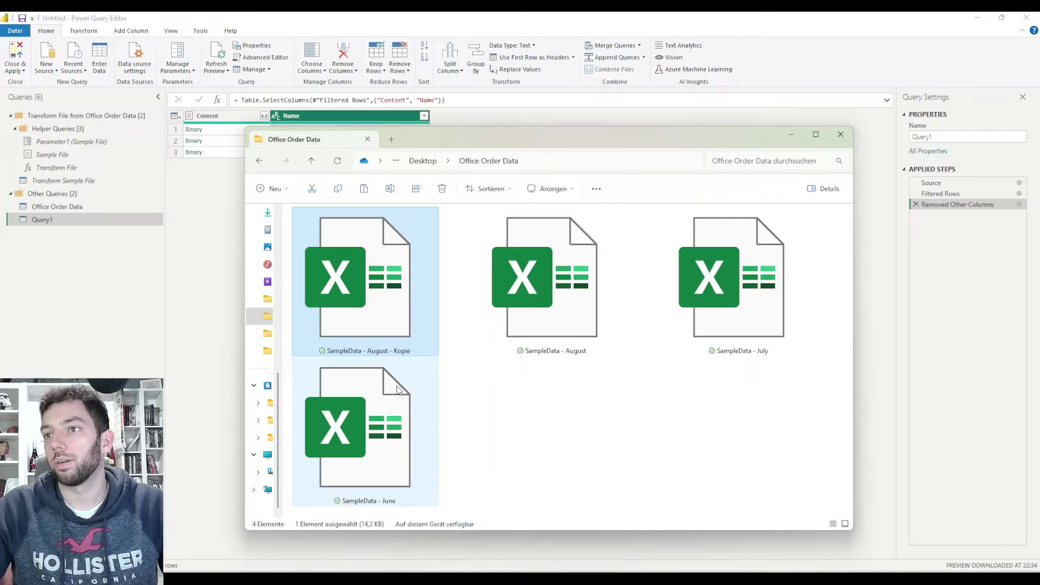
# Step: Rename the copied August workbook as SampleData - September
pyautogui.click(410, 353)
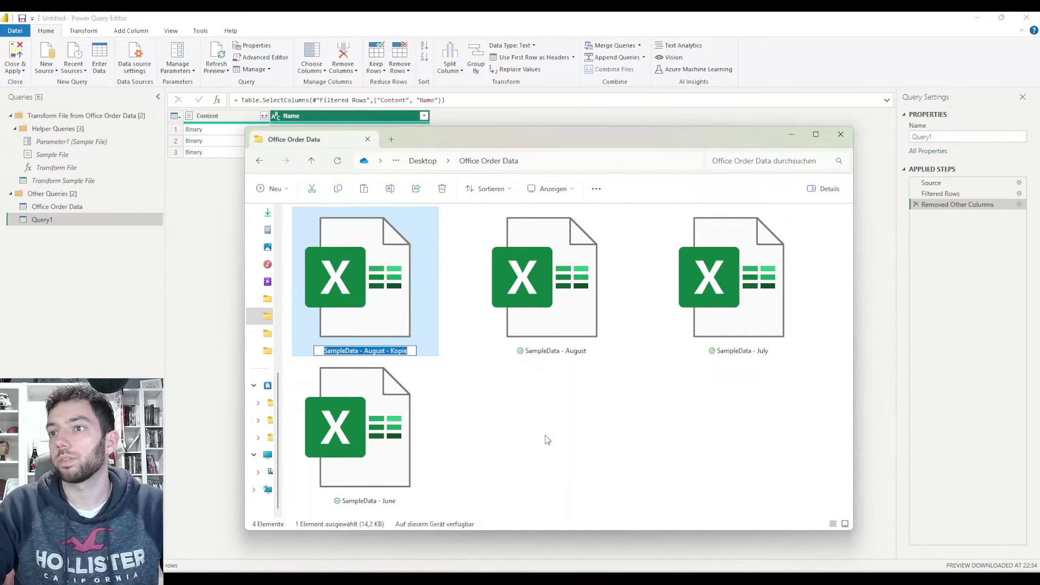
pyautogui.press('End')
pyautogui.press('BackSpace')
pyautogui.press('BackSpace')
pyautogui.press('BackSpace')
pyautogui.press('BackSpace')
pyautogui.press('BackSpace')
pyautogui.press('BackSpace')
pyautogui.press('BackSpace')
pyautogui.press('BackSpace')
pyautogui.press('BackSpace')
pyautogui.press('BackSpace')
pyautogui.press('BackSpace')
pyautogui.press('BackSpace')
pyautogui.press('BackSpace')
pyautogui.press('BackSpace')
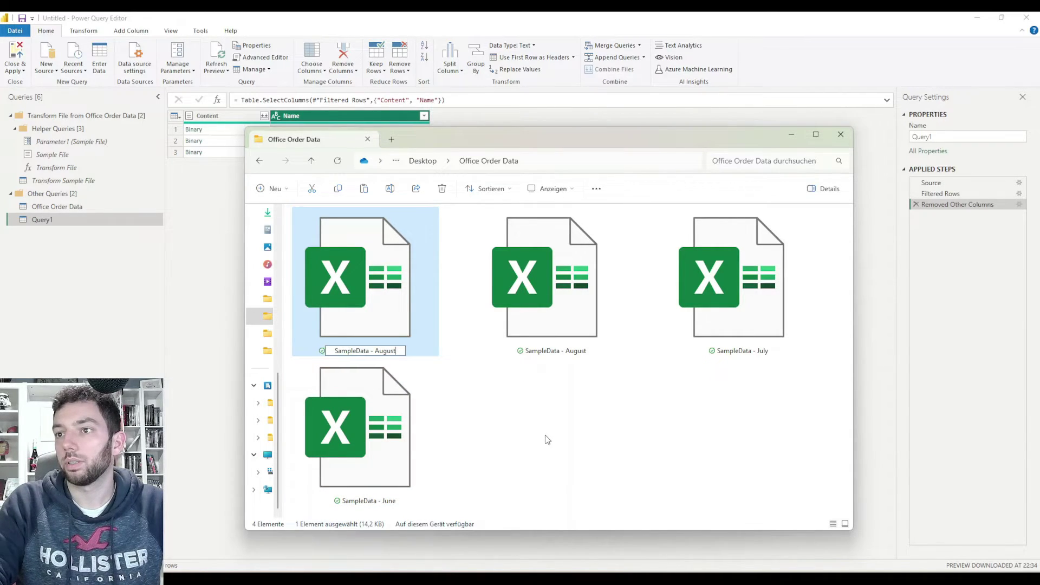
pyautogui.write('S')
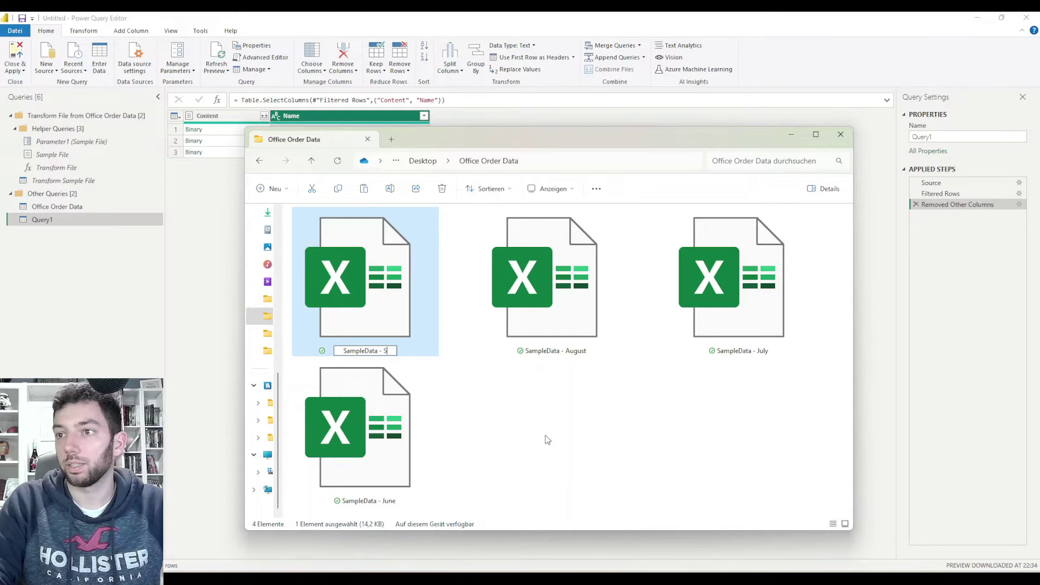
pyautogui.write('eptember')
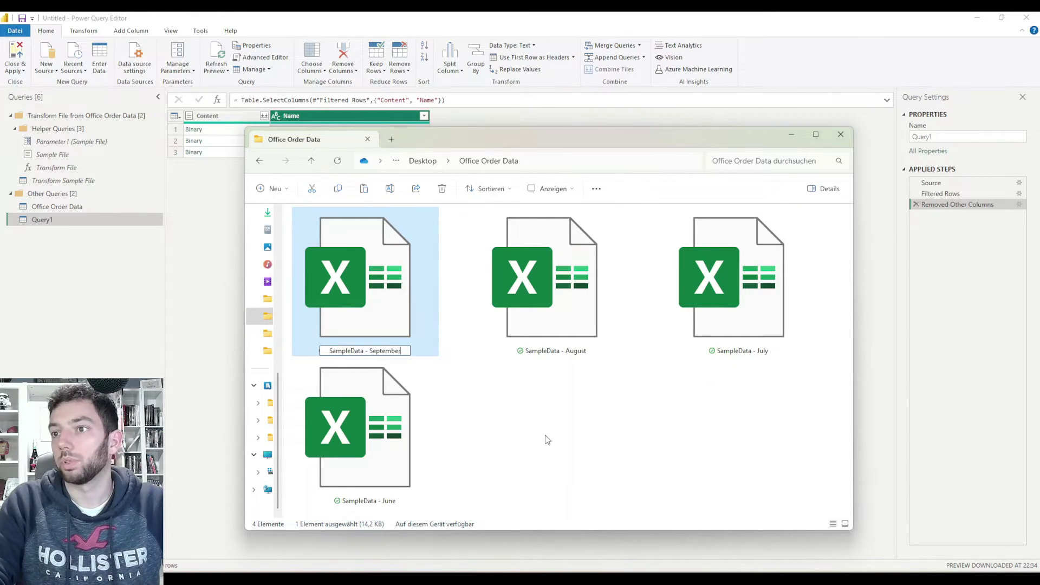
pyautogui.press('Return')
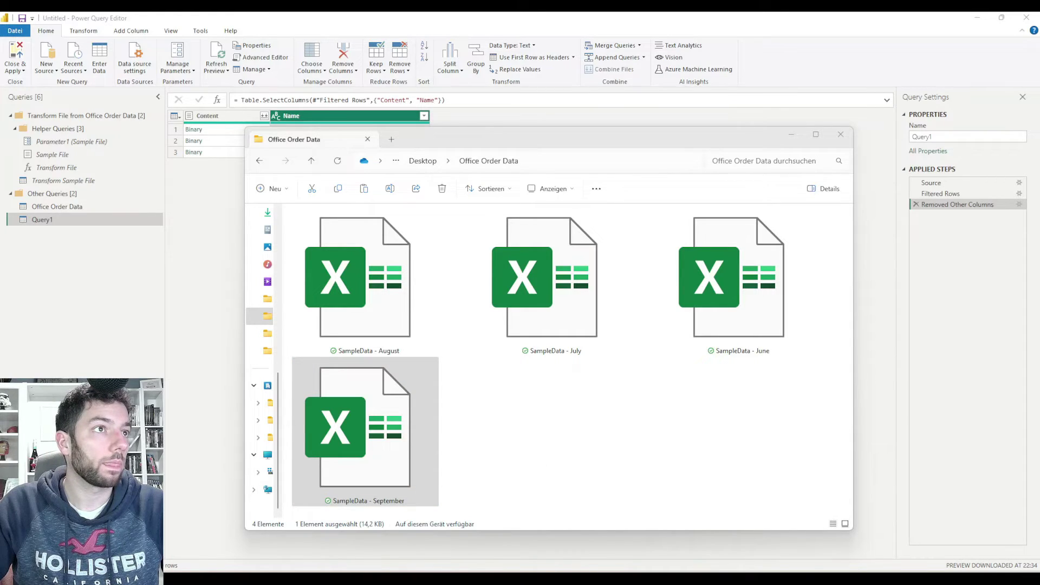
# Step: Bring up the SharePoint DemoLibrary in the browser and upload SampleData - September from the Office Order Data folder into it
pyautogui.moveTo(6, 184); pyautogui.dragTo(909, 70)
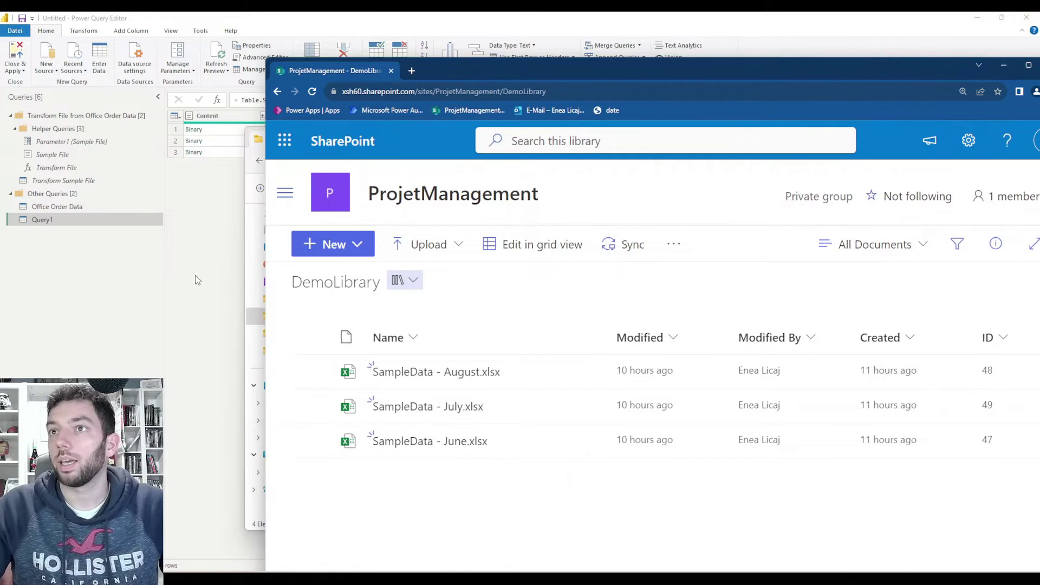
pyautogui.click(258, 284)
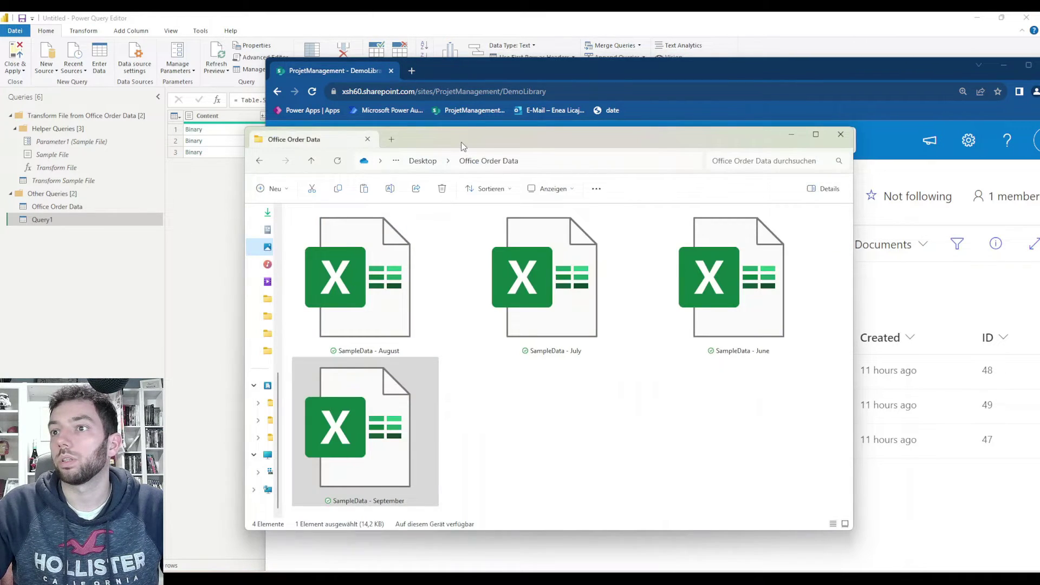
pyautogui.moveTo(460, 142); pyautogui.dragTo(755, 140)
pyautogui.moveTo(658, 355); pyautogui.dragTo(428, 529)
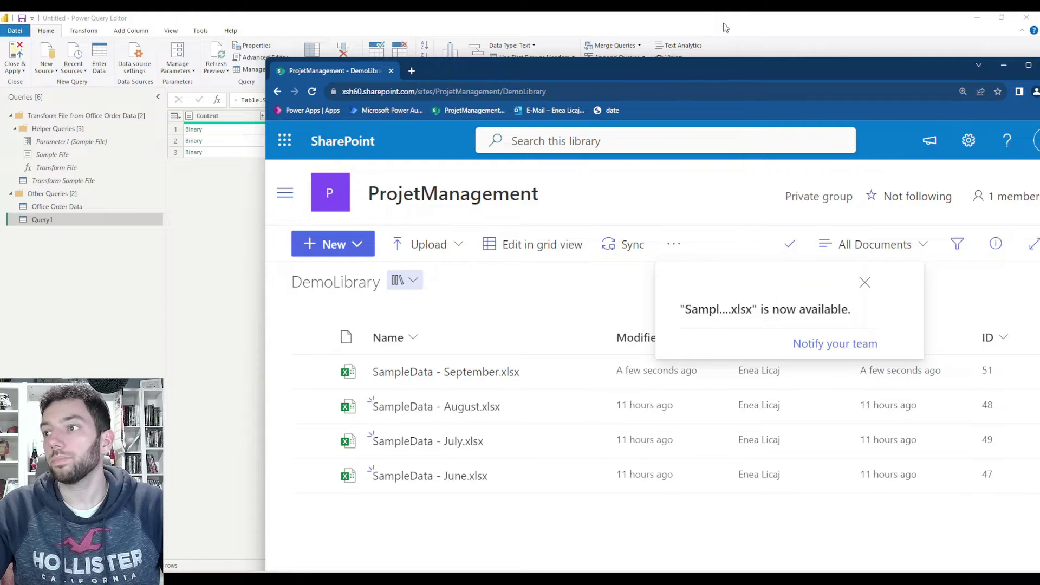
# Step: Return to the Power Query Editor and refresh the preview of the Office Order Data query
pyautogui.click(722, 39)
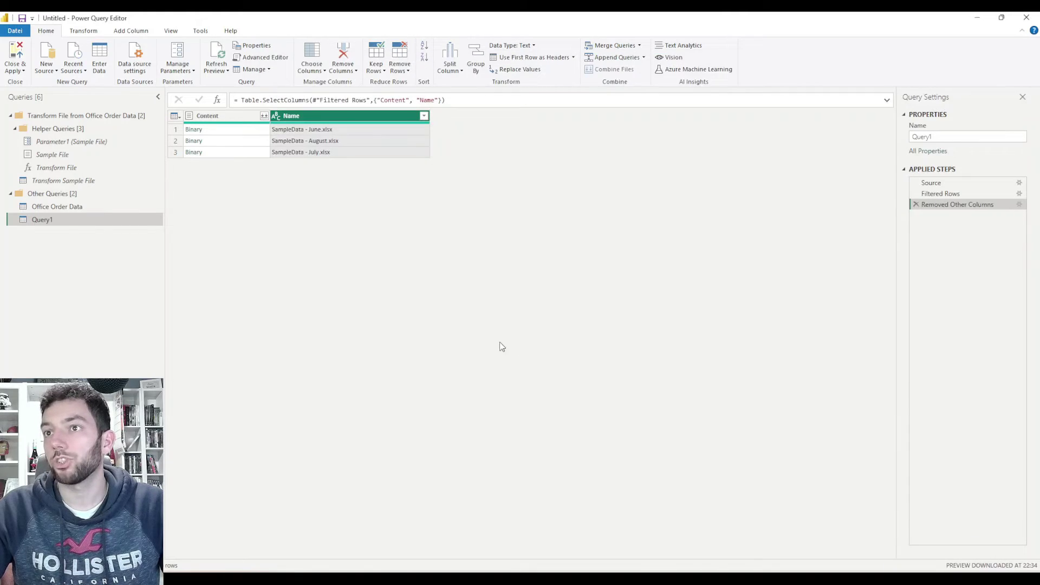
pyautogui.click(70, 209)
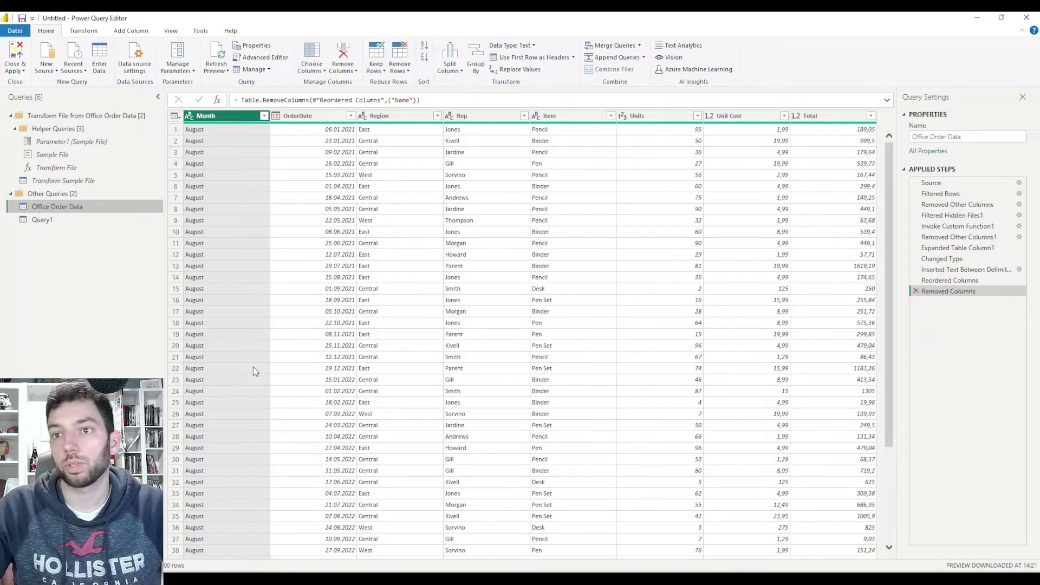
pyautogui.scroll(-4, 250, 367)
pyautogui.scroll(-20, 246, 366)
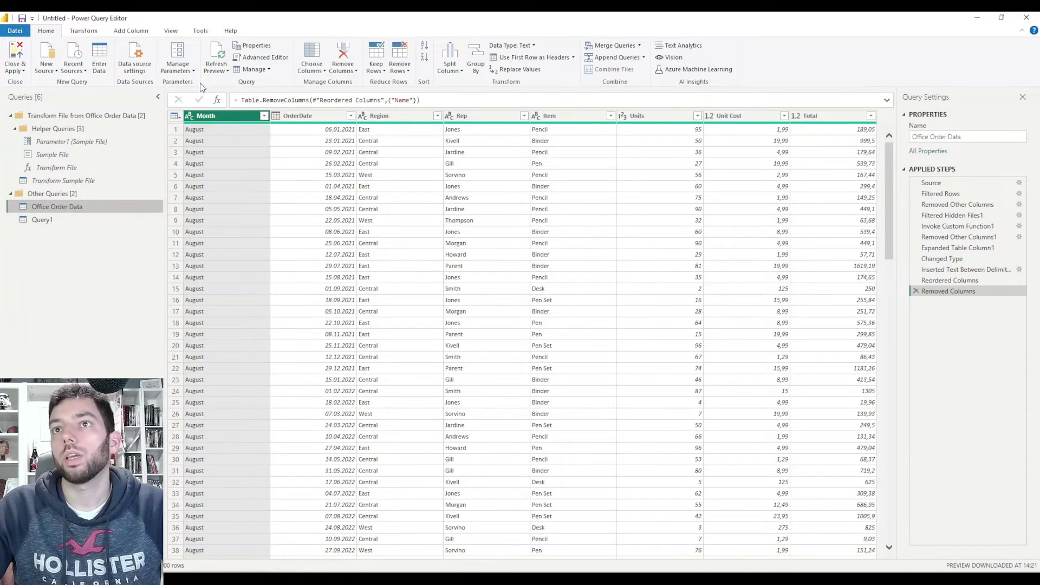
pyautogui.click(228, 71)
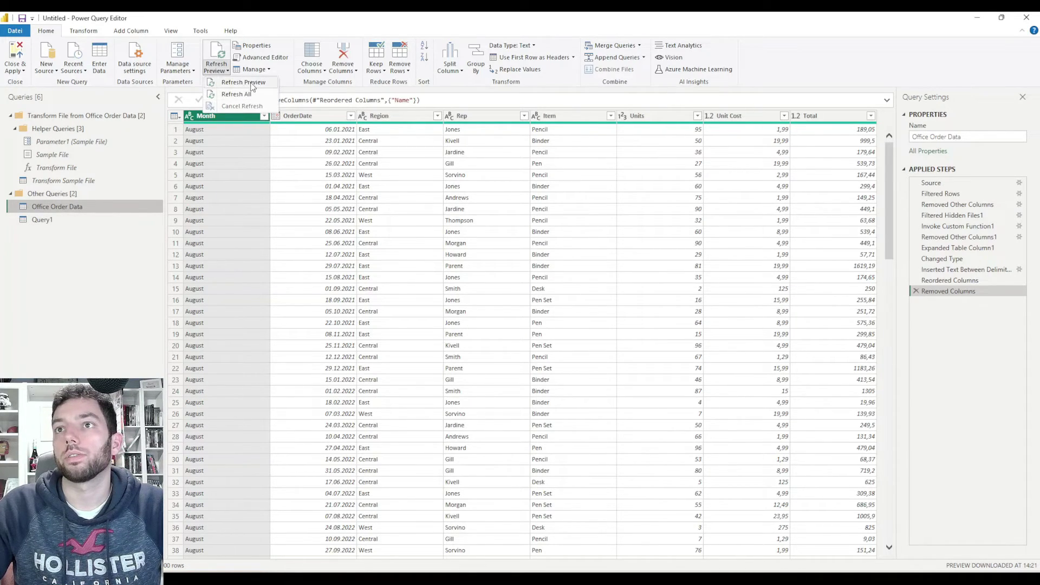
pyautogui.click(243, 84)
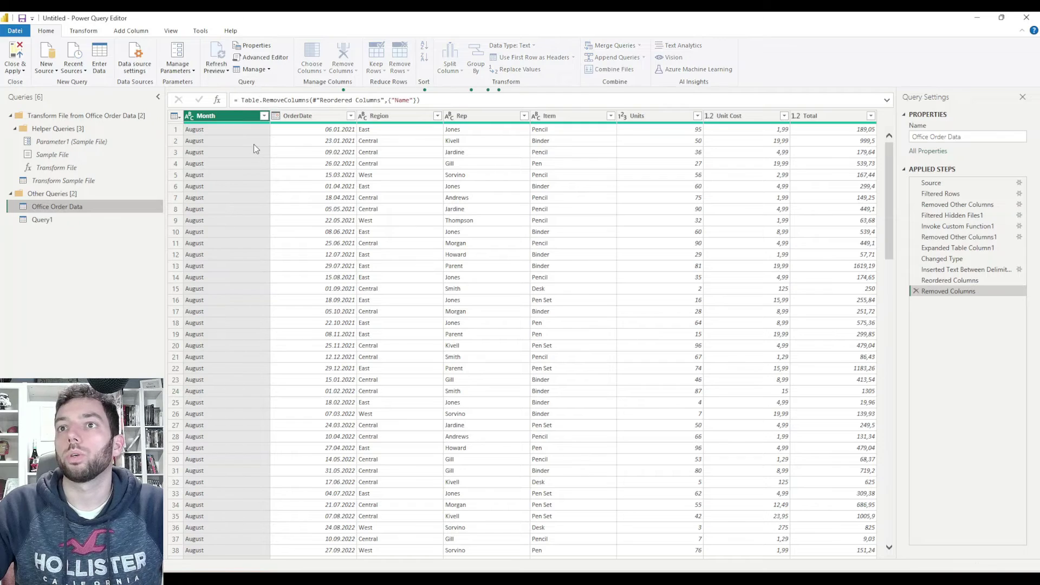
# Step: Examine the Month column's filter values and rows in Office Order Data, and compare them with the files in the local folder
pyautogui.click(265, 117)
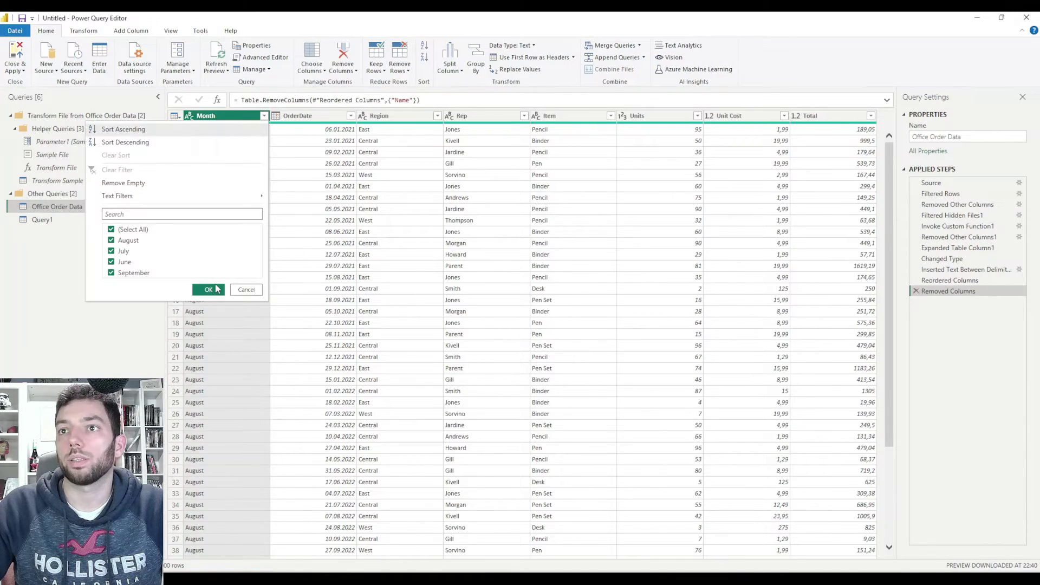
pyautogui.click(246, 289)
pyautogui.scroll(-4, 244, 217)
pyautogui.scroll(-20, 244, 221)
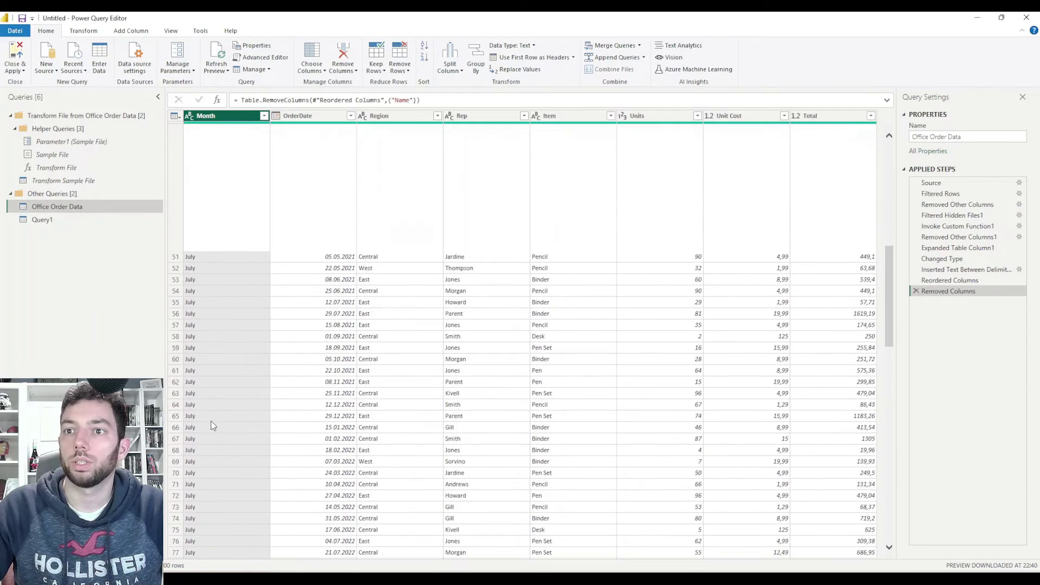
pyautogui.scroll(-7, 218, 332)
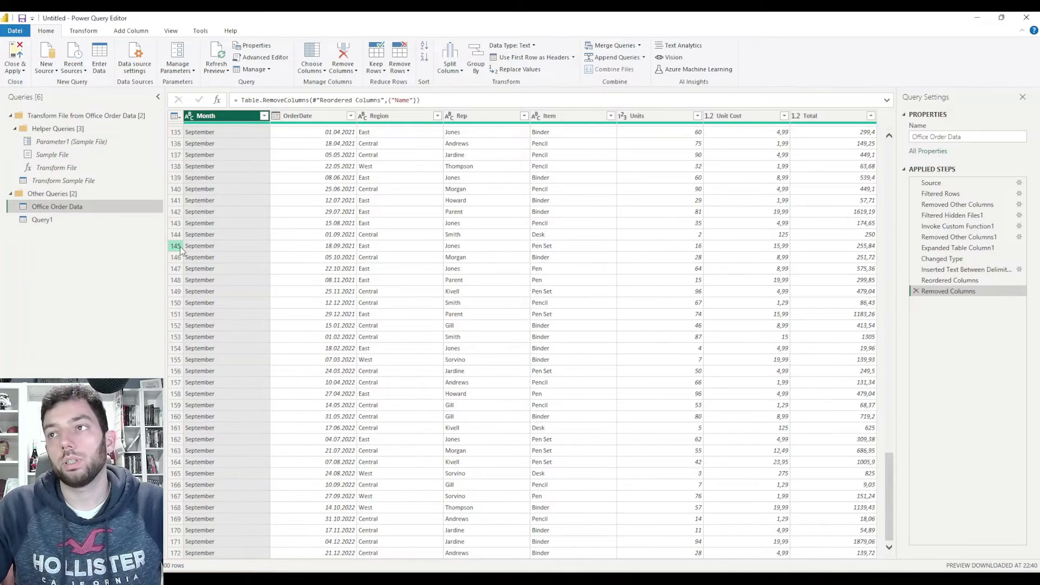
pyautogui.hotkey('alt', 'Tab')
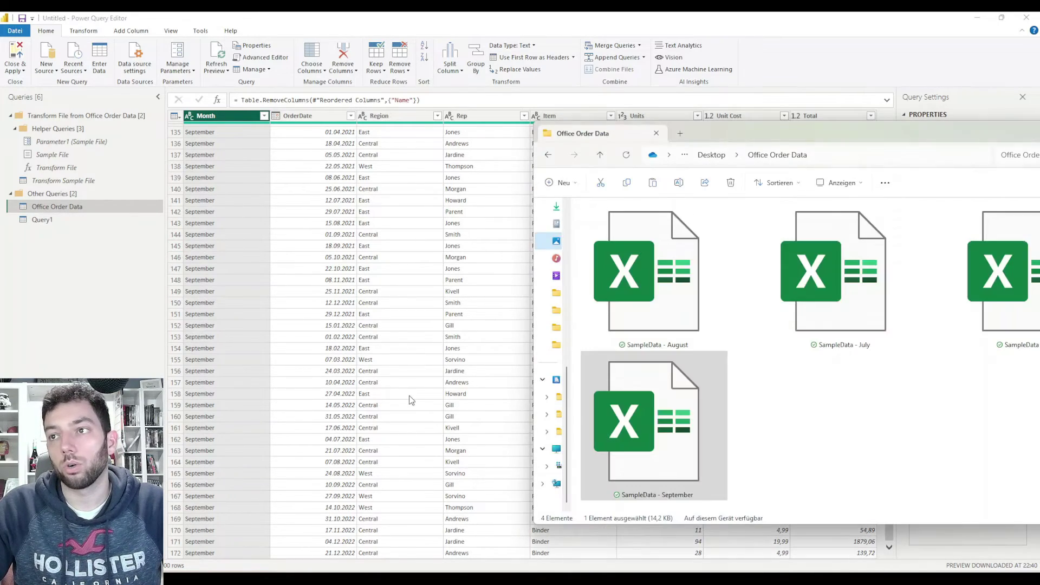
pyautogui.click(699, 18)
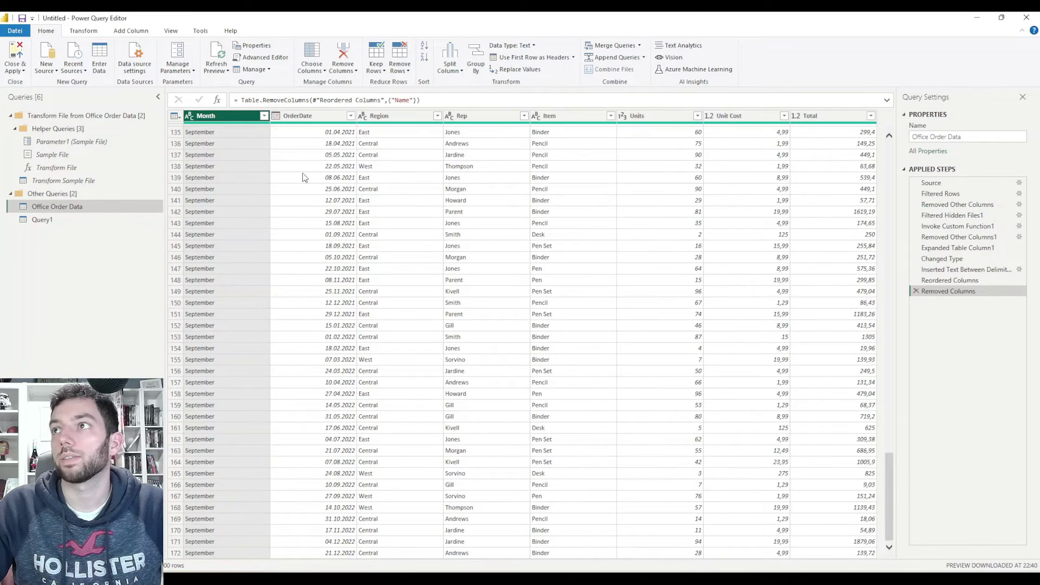
# Step: Refresh the preview of the SharePoint-based Query1
pyautogui.click(44, 222)
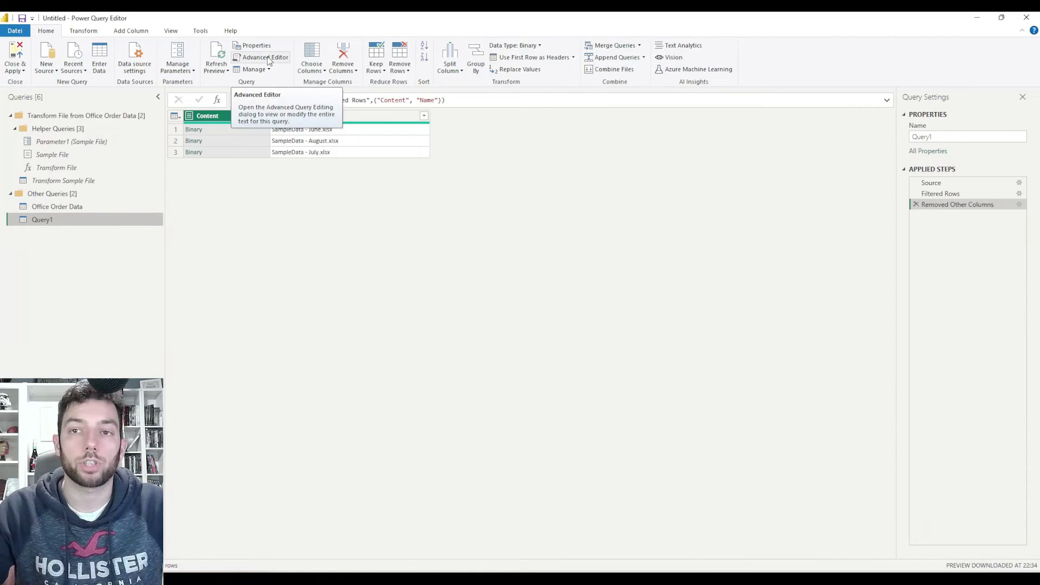
pyautogui.click(222, 71)
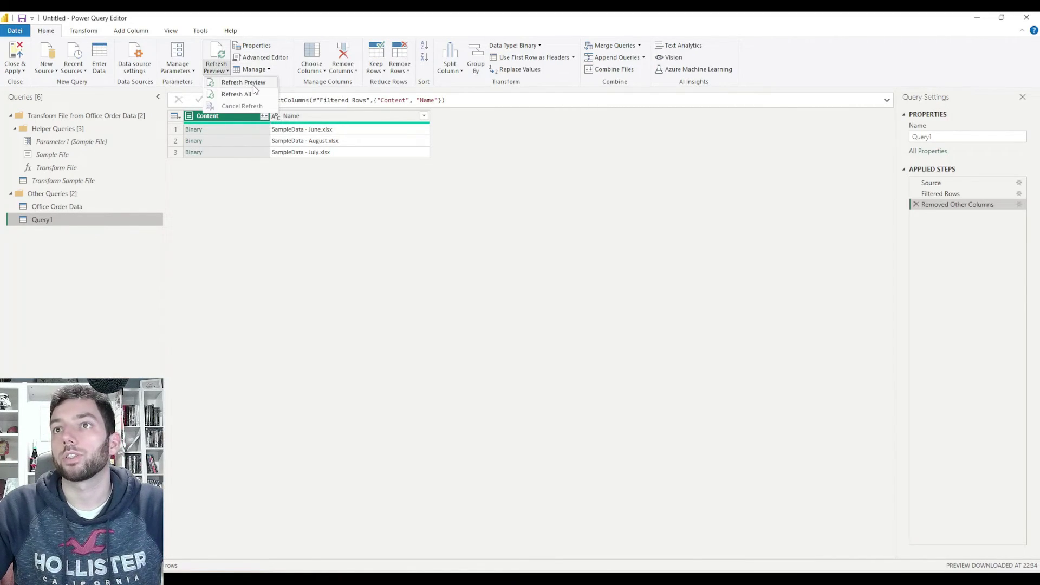
pyautogui.click(253, 84)
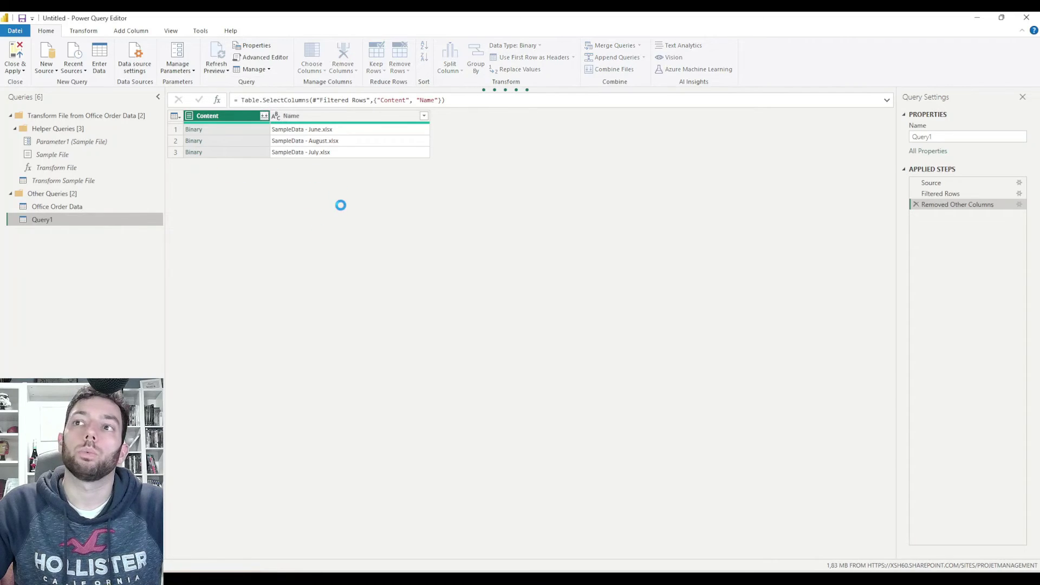